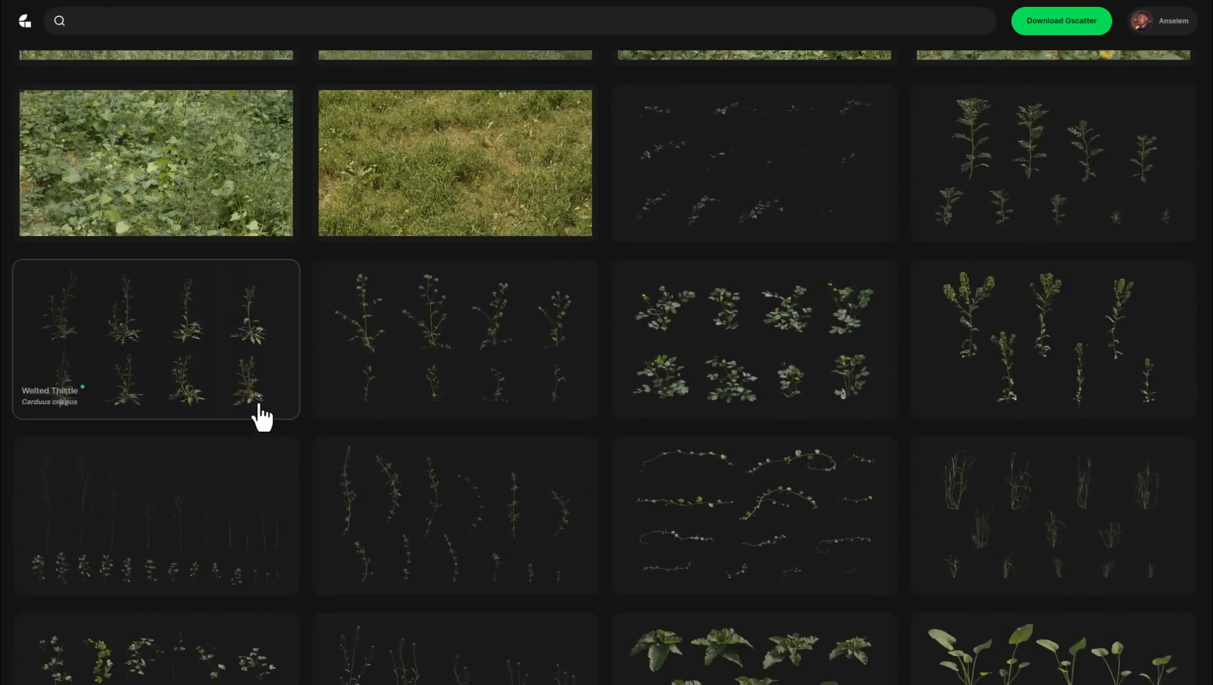
- Browse the Field Meadow collection and review the download formats offered for the Great Burdock asset
scroll(260, 414, "up", 6)
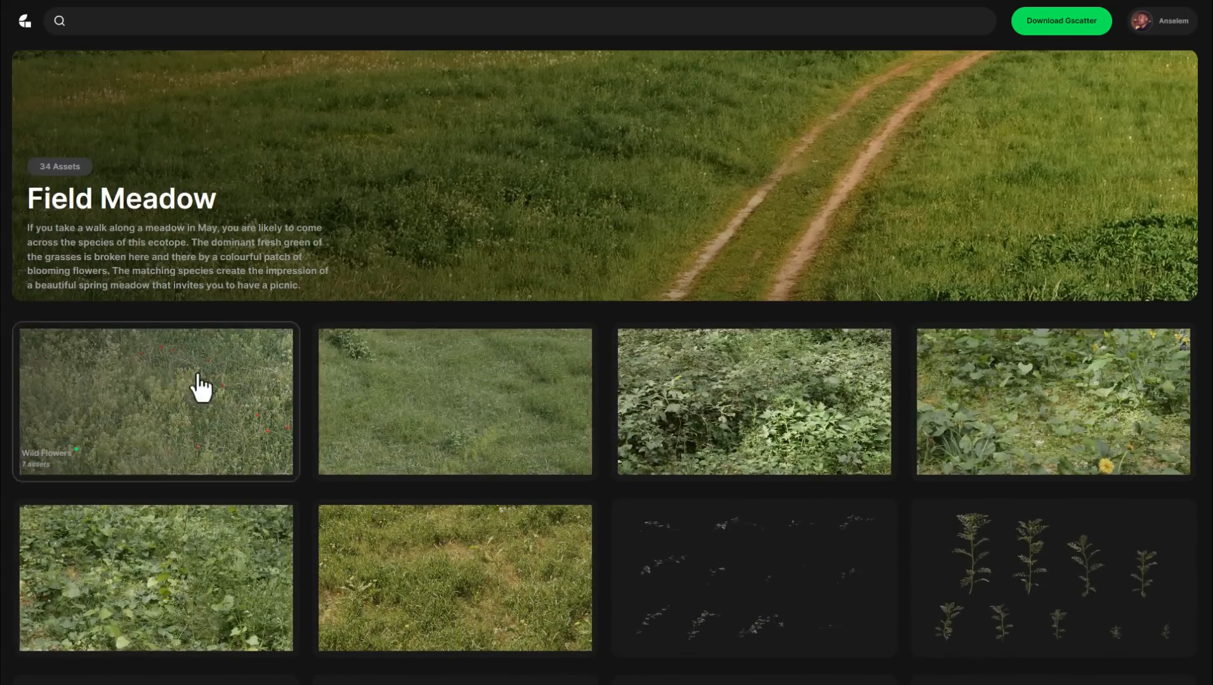
scroll(397, 488, "down", 4)
scroll(397, 488, "down", 3)
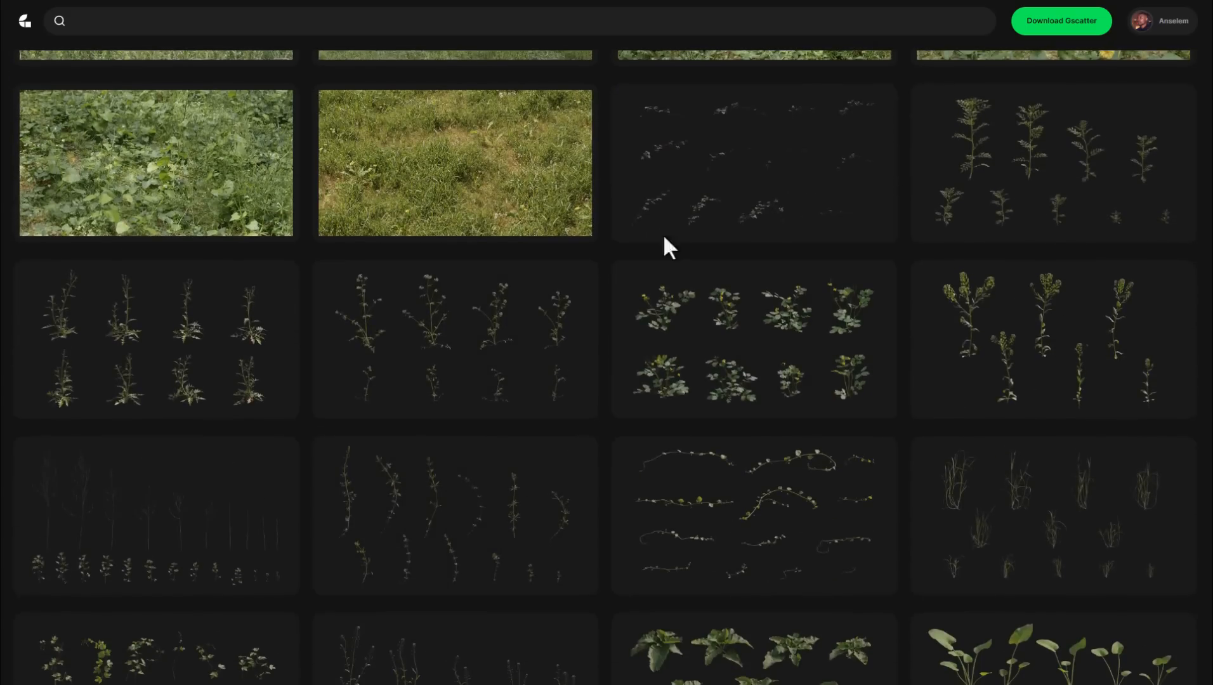
scroll(844, 476, "down", 8)
scroll(578, 469, "up", 2)
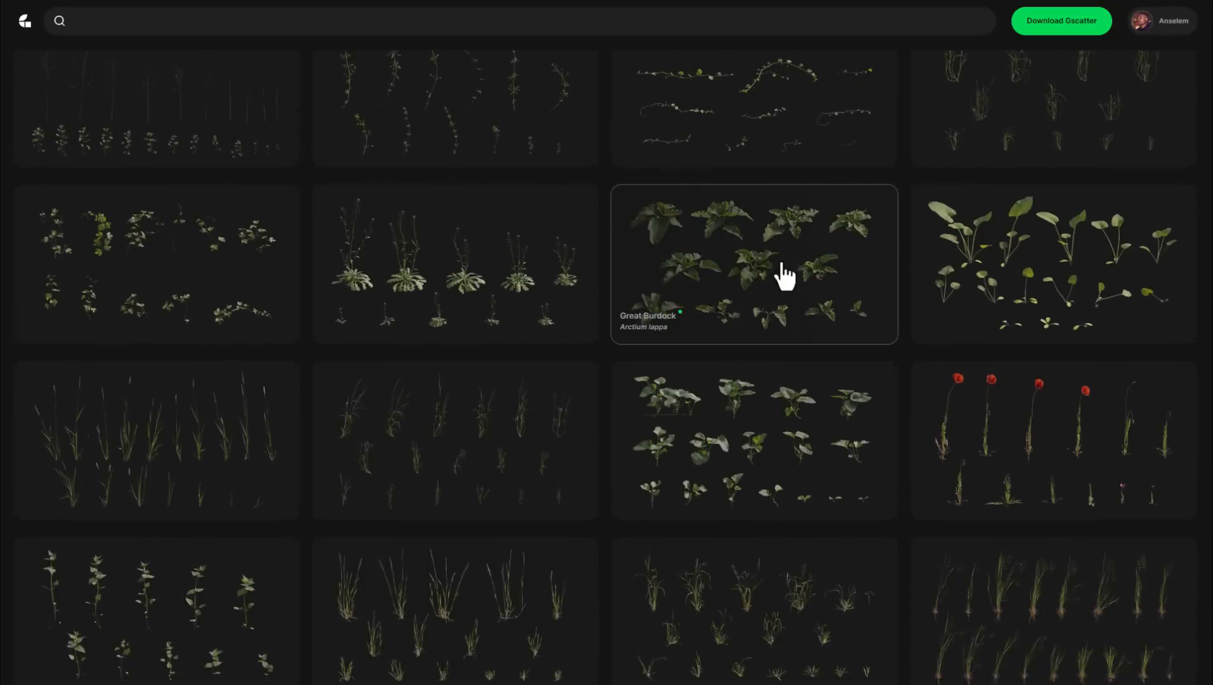
left_click(769, 273)
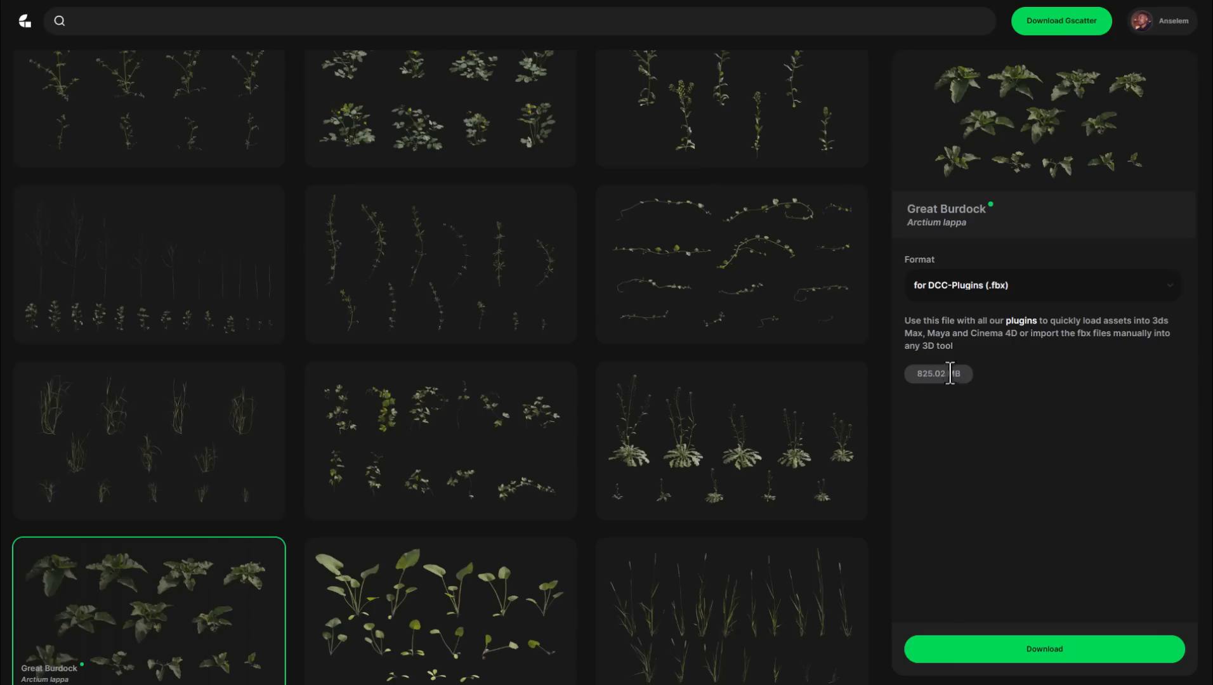
left_click(977, 293)
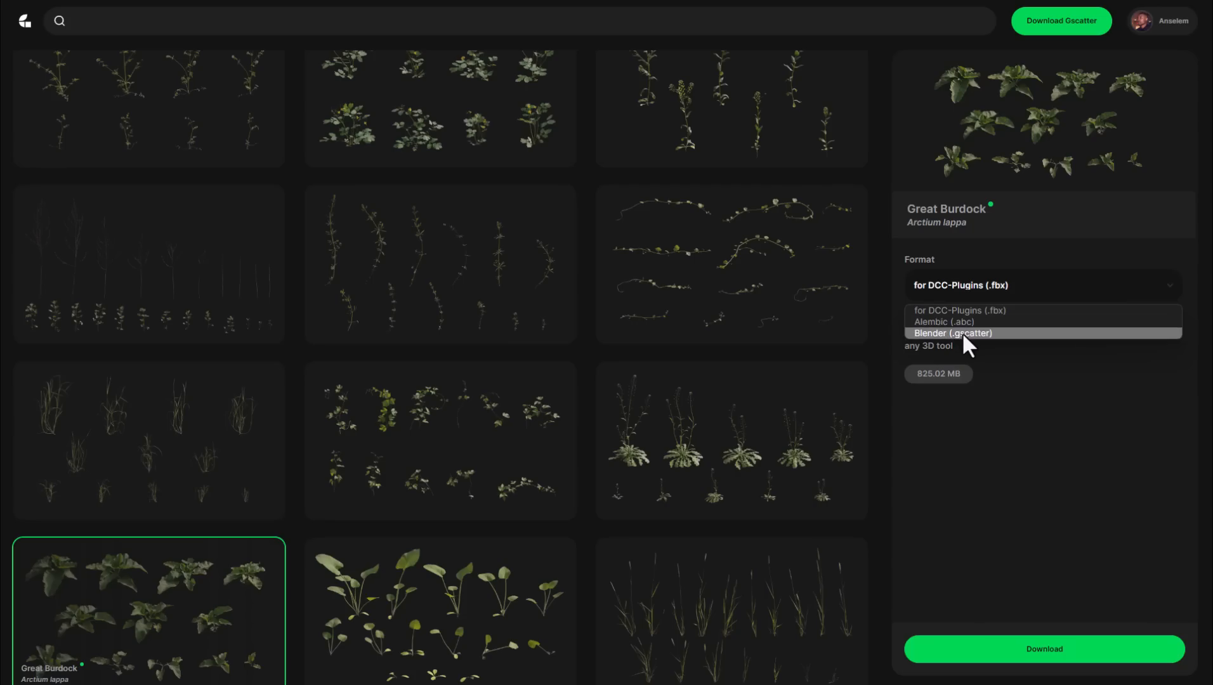
scroll(347, 424, "up", 2)
scroll(362, 429, "down", 5)
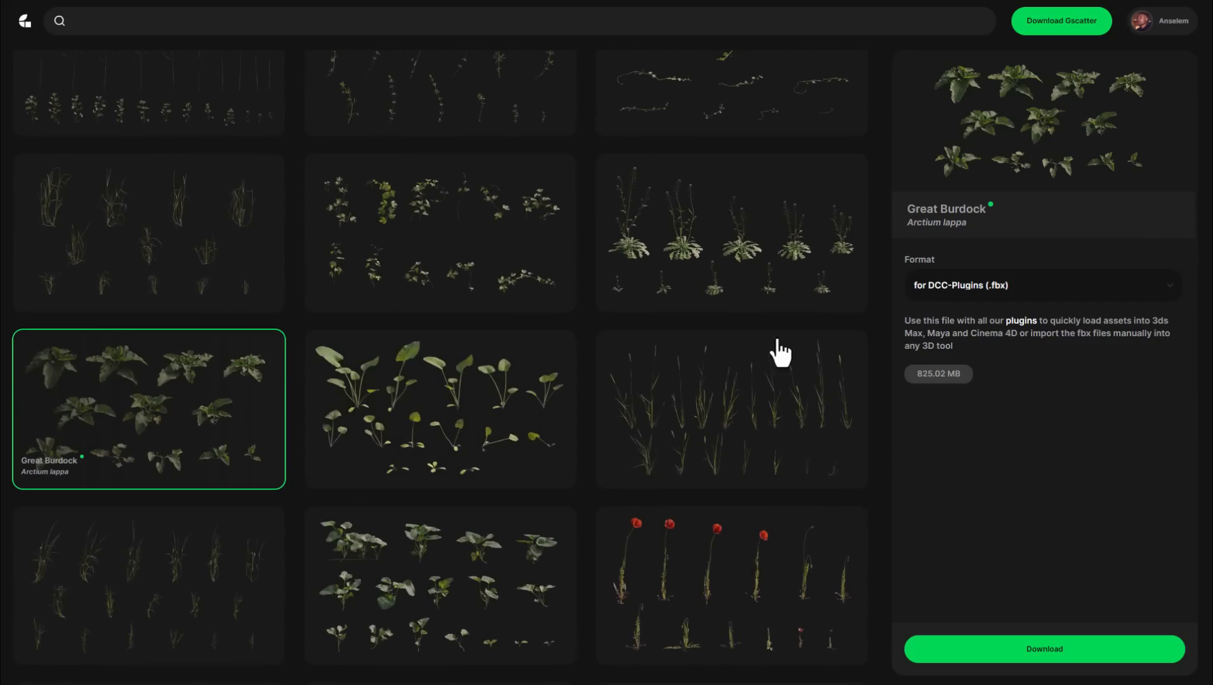
- Look through the details of other Field Meadow plants, including Shepherd's Purse
left_click(436, 418)
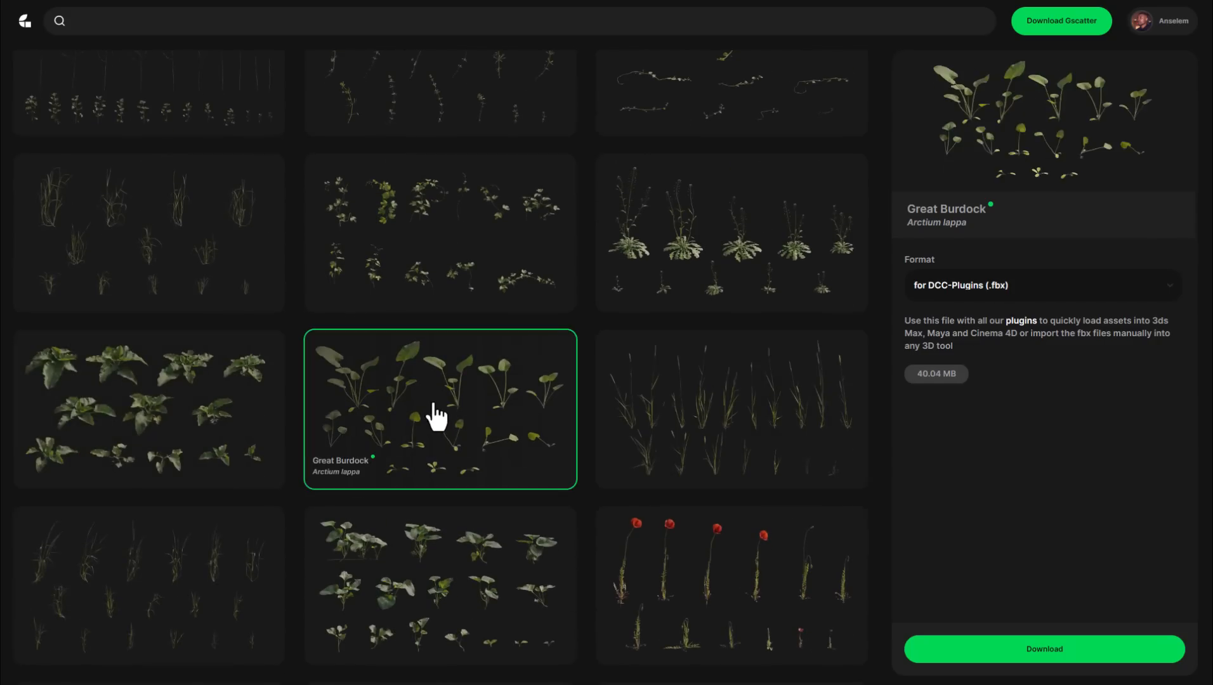
left_click(447, 251)
left_click(672, 247)
scroll(474, 418, "down", 5)
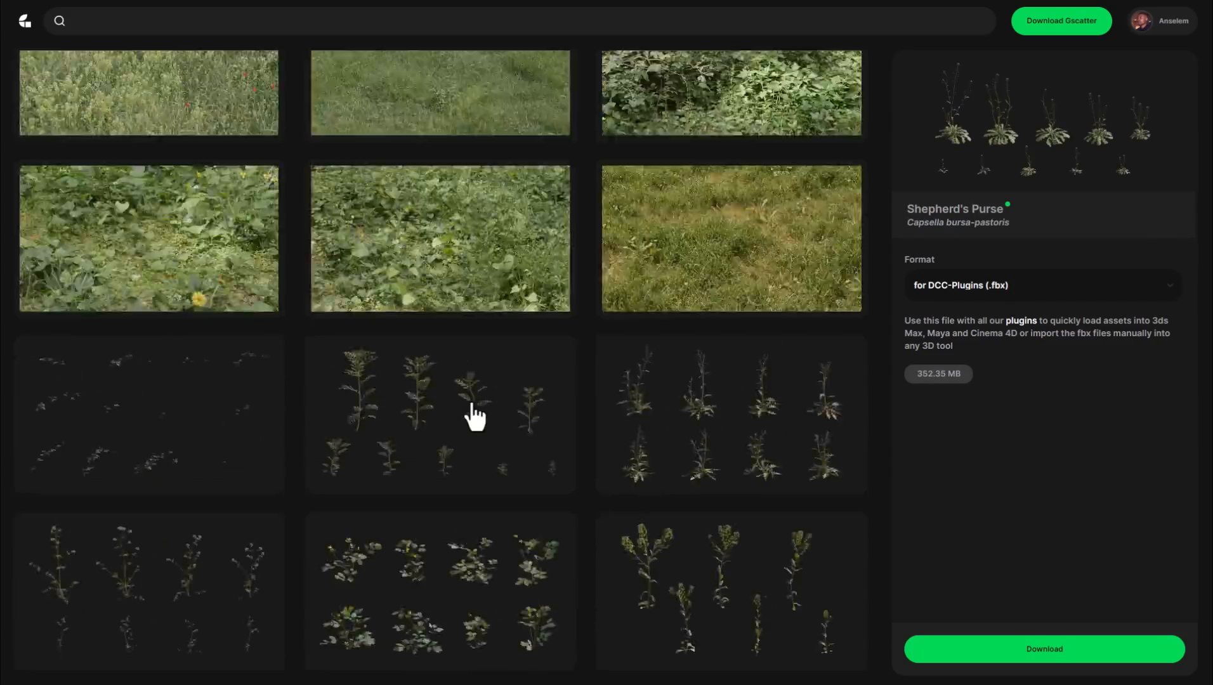
scroll(475, 417, "up", 5)
left_click(384, 413)
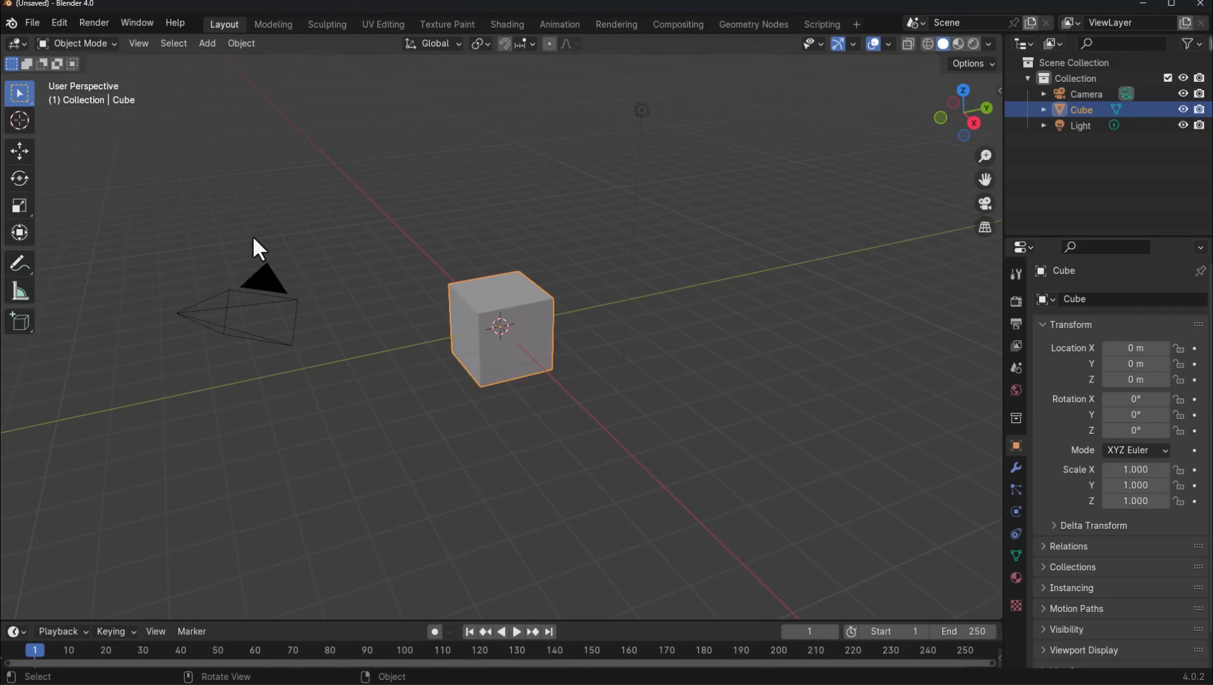
- Switch to Blender, install the add-on from gscatter-0.11.7.zip and enable GScatter by Graswald
left_click(61, 19)
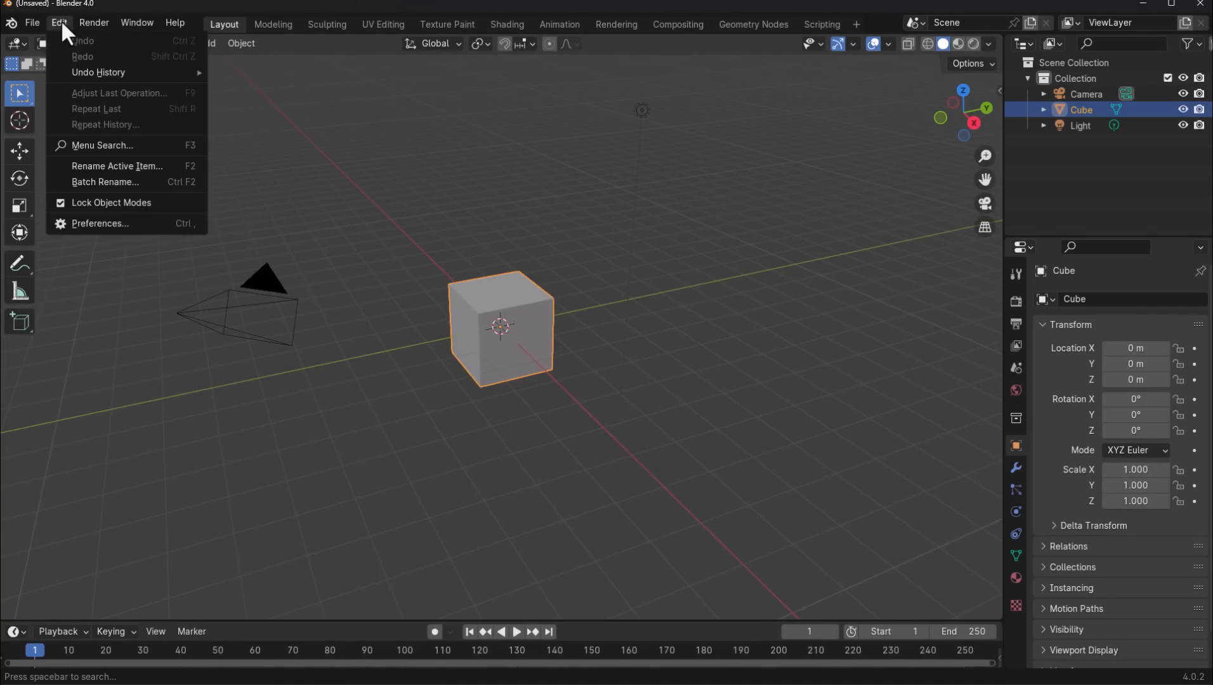
left_click(137, 223)
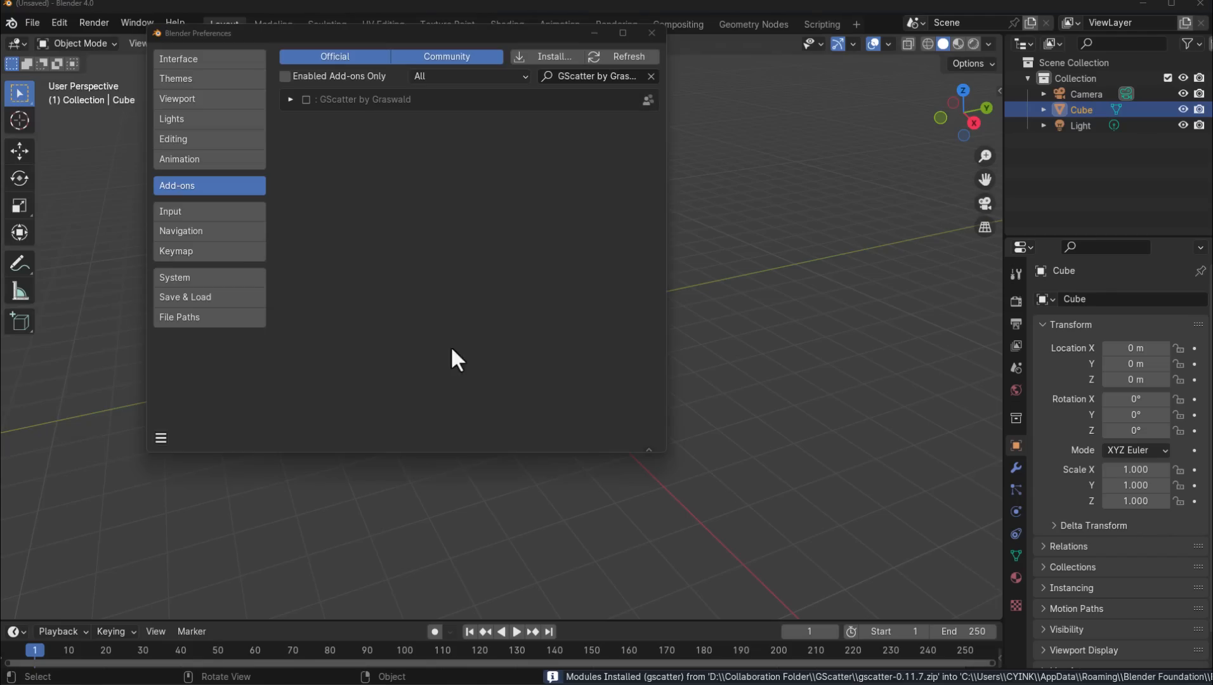
left_click(306, 100)
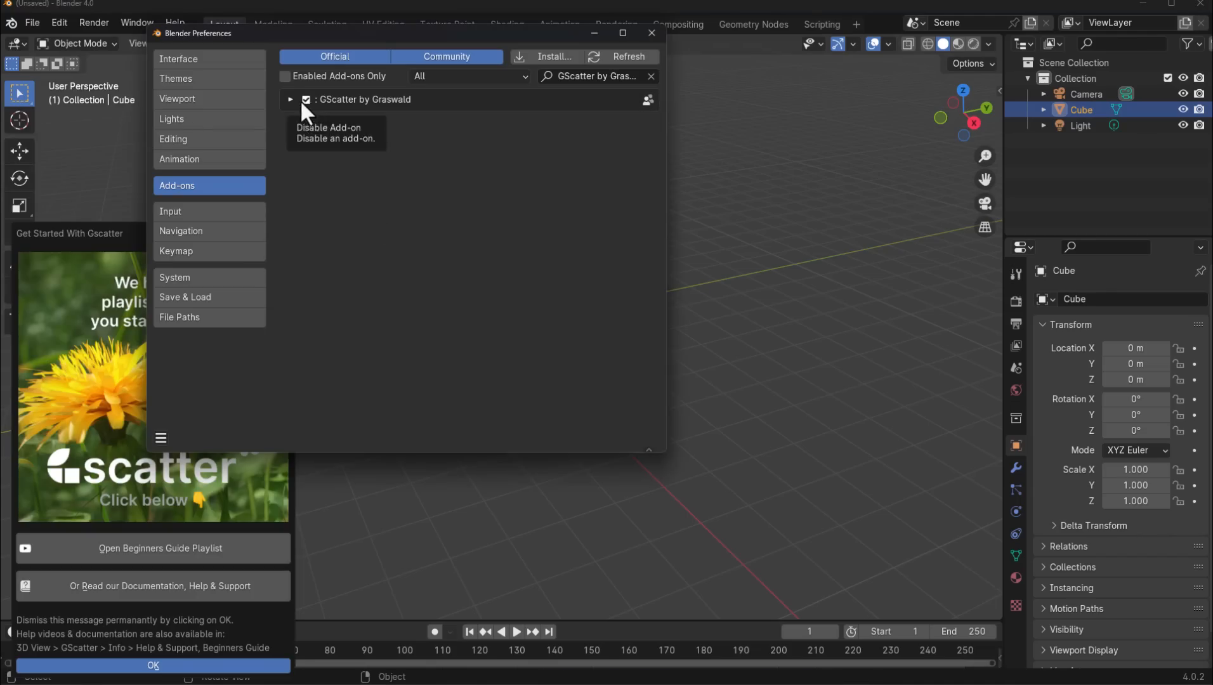
- Install Pillow from the GScatter add-on's options and save the preferences
left_click(290, 99)
scroll(365, 280, "down", 5)
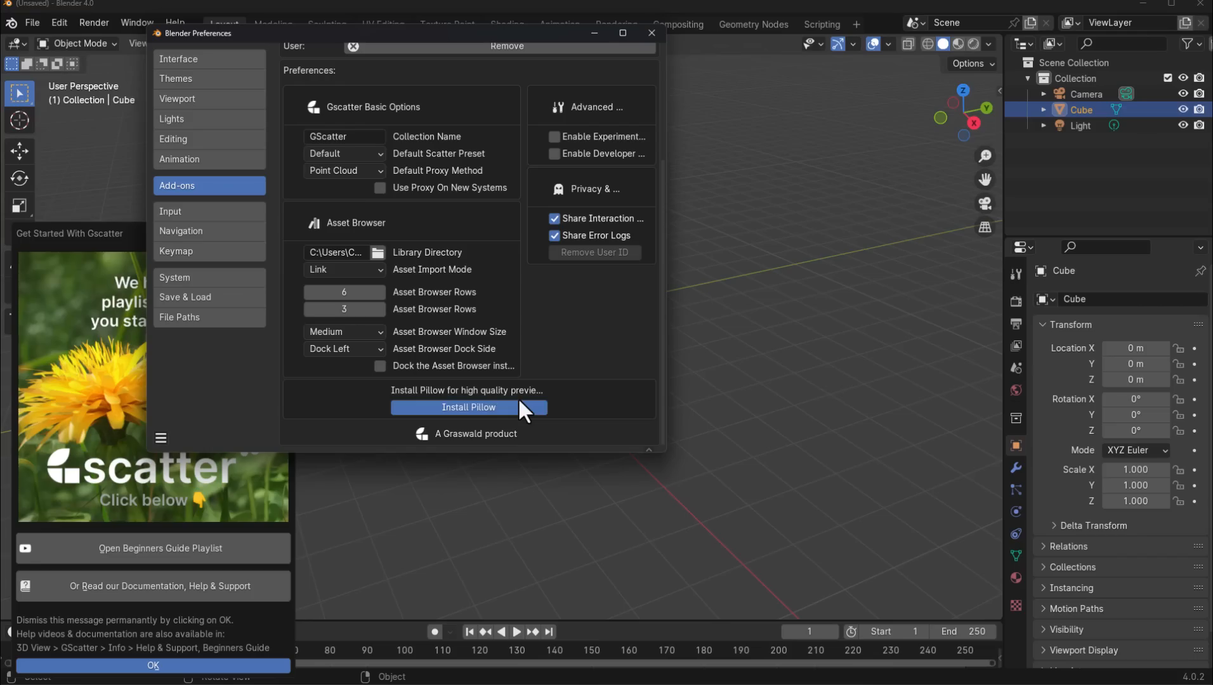
left_click(161, 438)
left_click(209, 386)
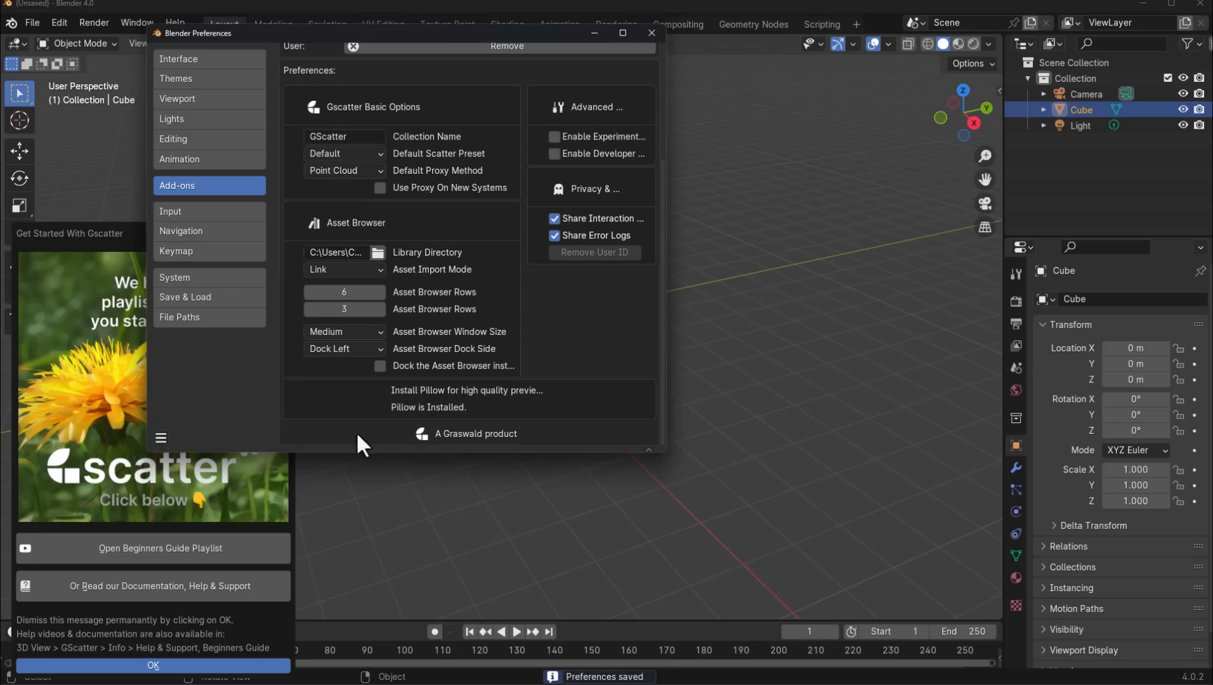
left_click(160, 438)
left_click(191, 388)
left_click(652, 34)
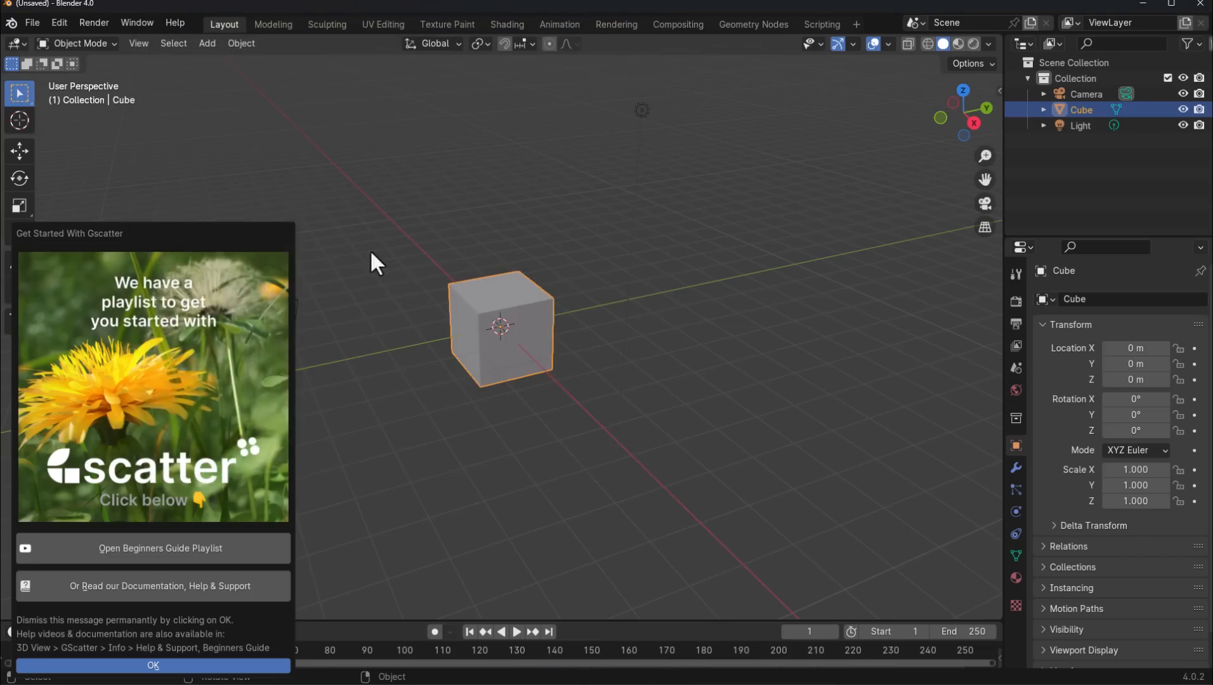
- Dismiss the getting-started message and bring up GScatter's list of free assets for download
left_click(838, 455)
key("n")
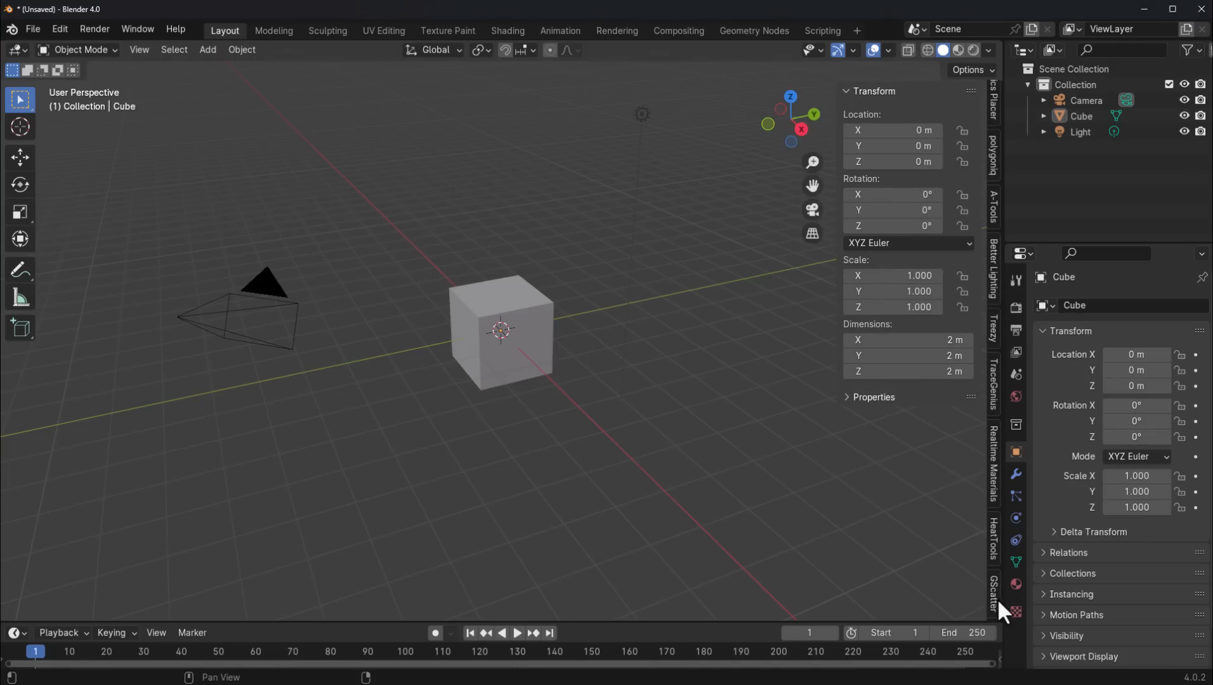
left_click(993, 598)
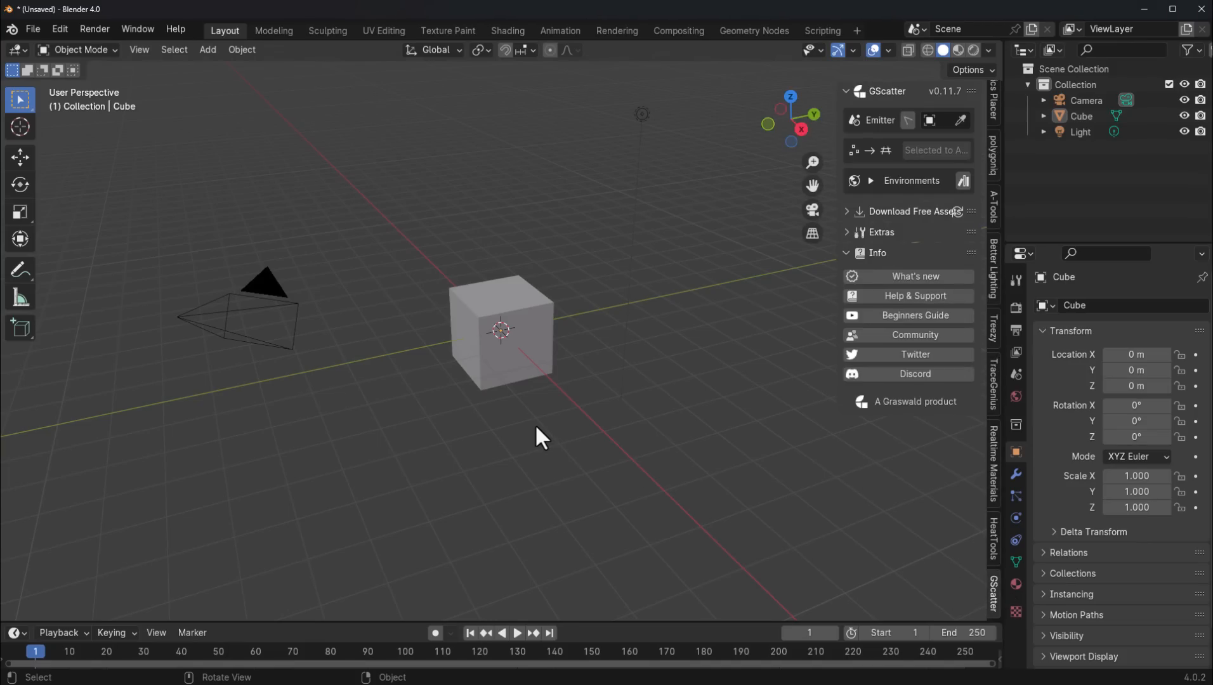
left_click(846, 212)
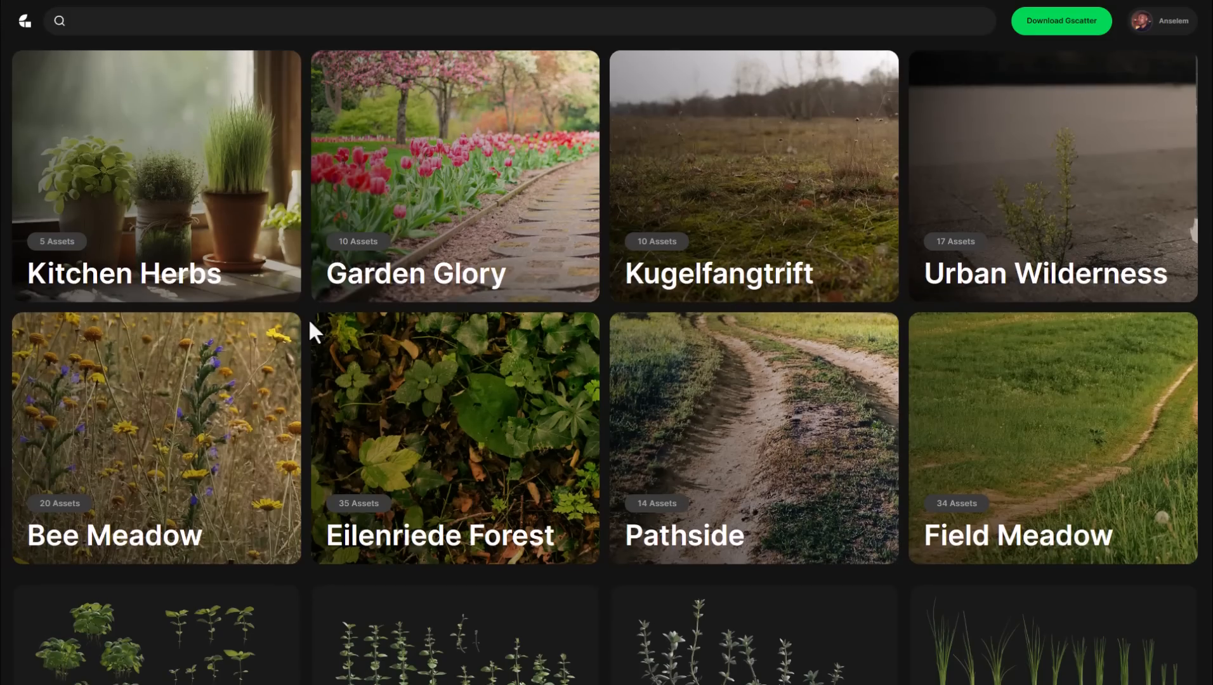
- Switch to the Gscatter asset website and examine the Bee Meadow collection, including The Colorful Mix environment
left_click(205, 419)
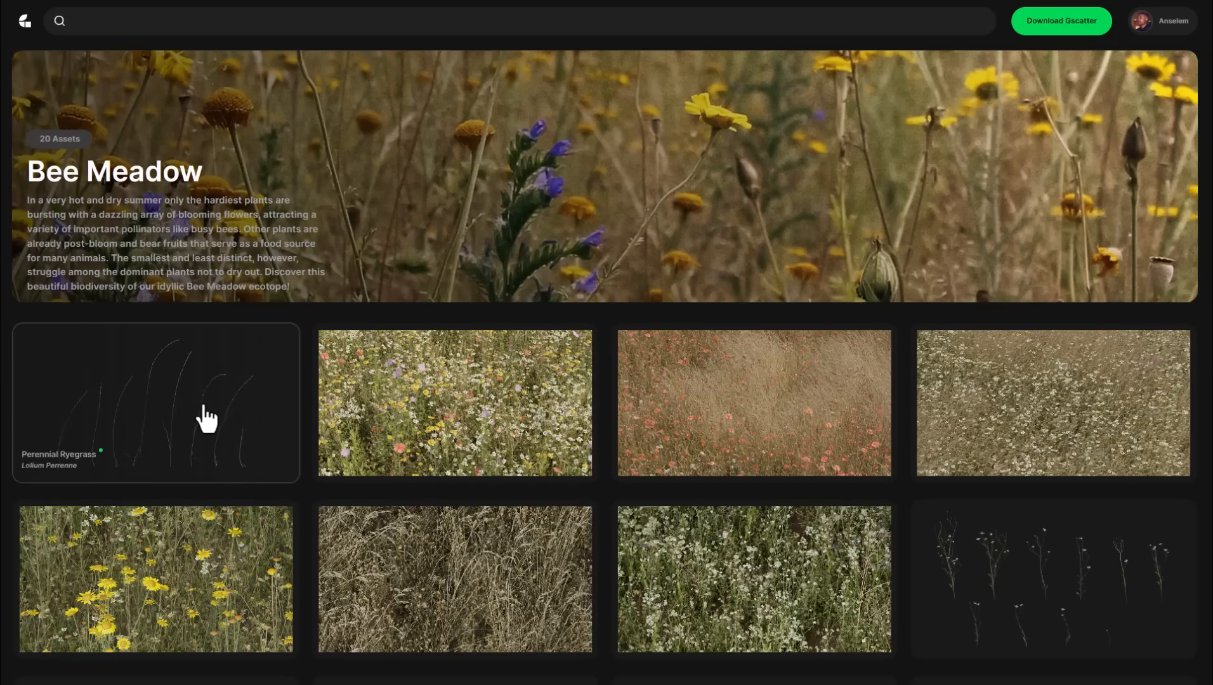
scroll(401, 311, "down", 3)
left_click(420, 232)
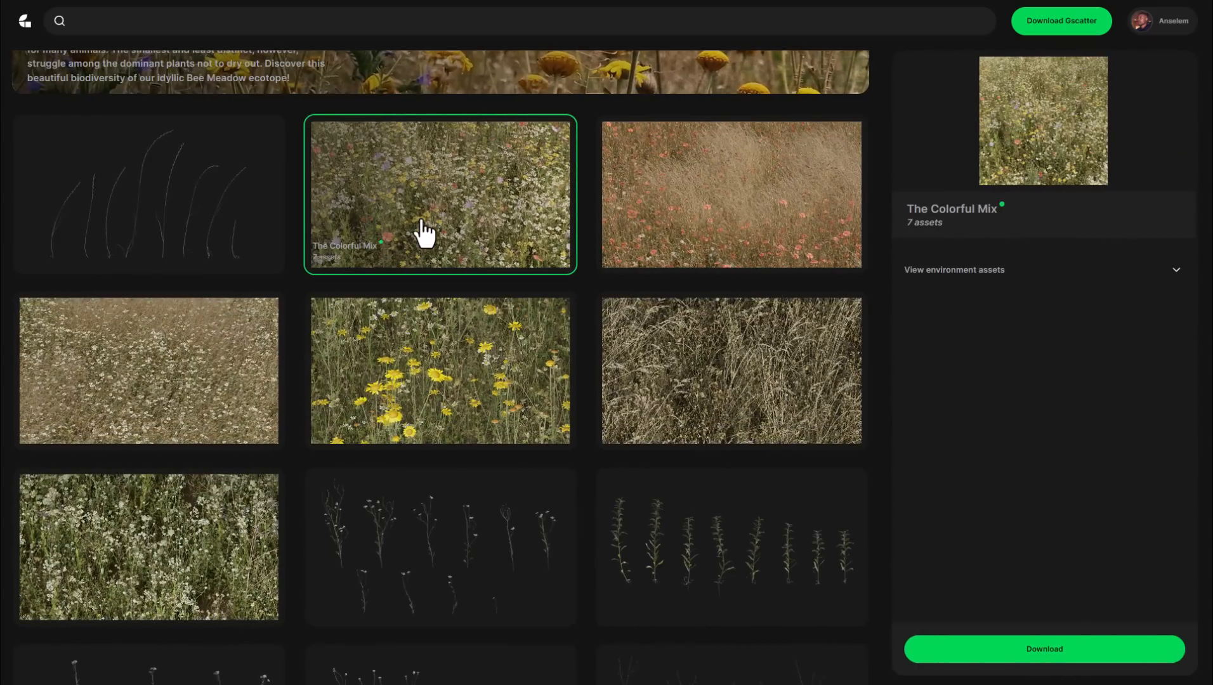
scroll(423, 235, "down", 6)
left_click(162, 309)
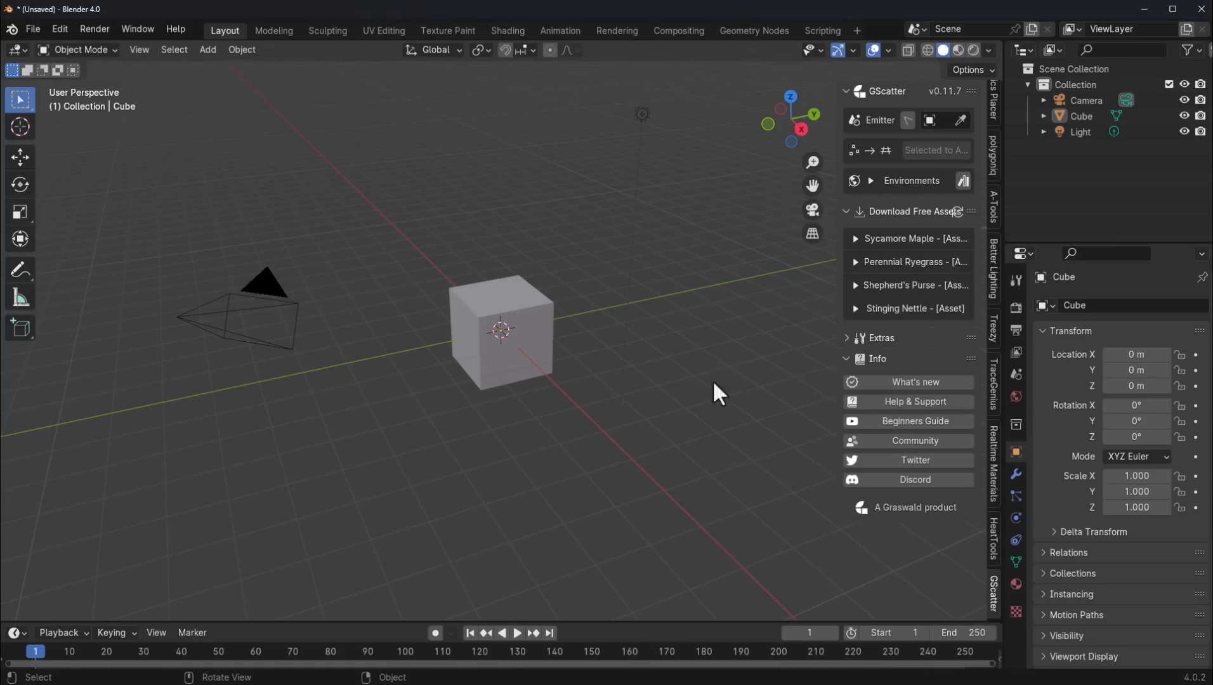
- Switch to Blender and download the free Perennial Ryegrass and Sycamore Maple assets
left_click(857, 260)
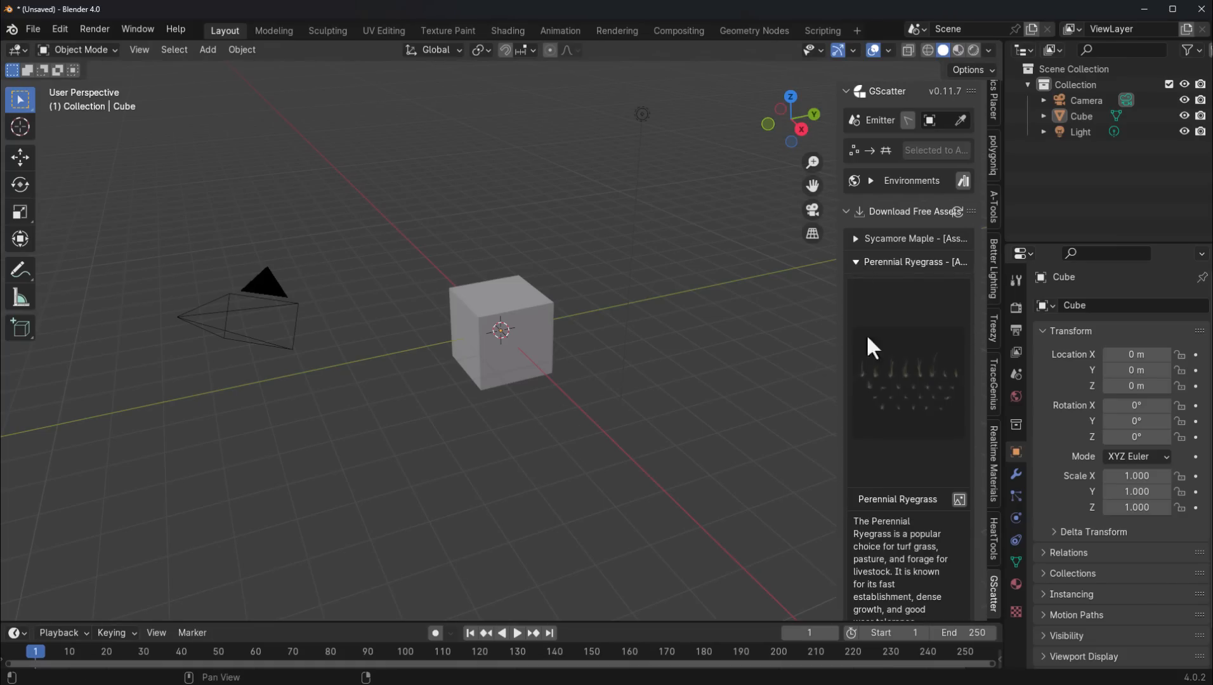
scroll(872, 346, "down", 8)
left_click(909, 610)
scroll(869, 545, "up", 8)
left_click(857, 239)
scroll(905, 484, "down", 5)
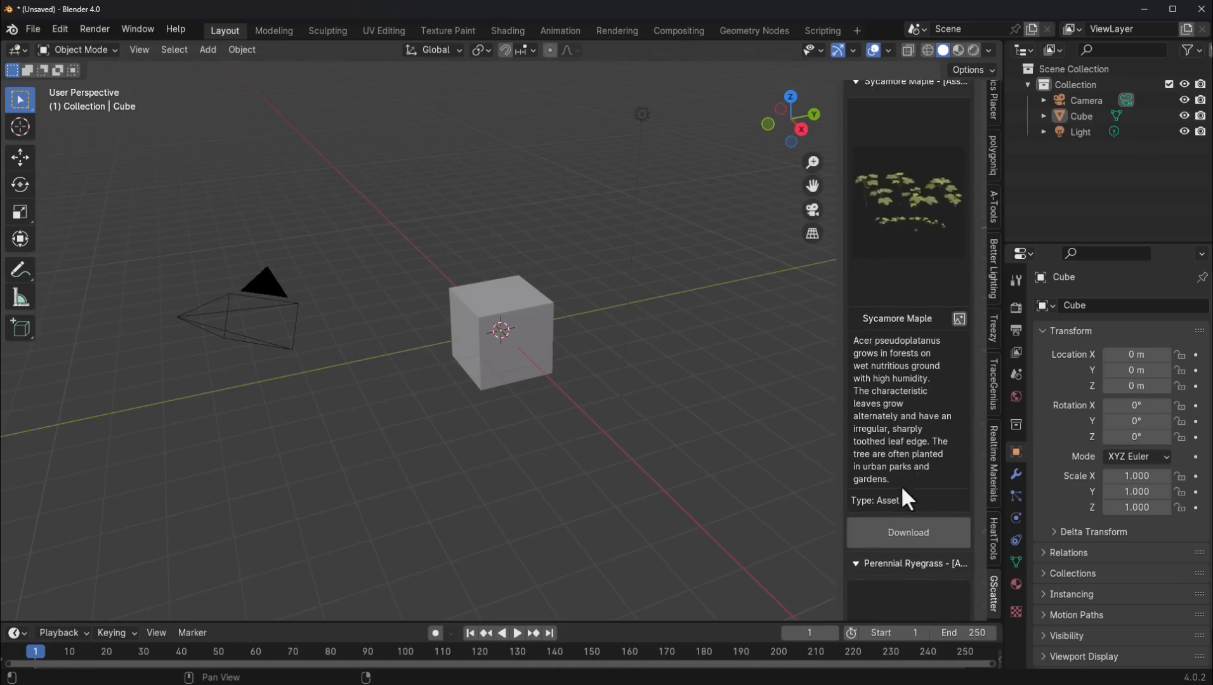
left_click(891, 532)
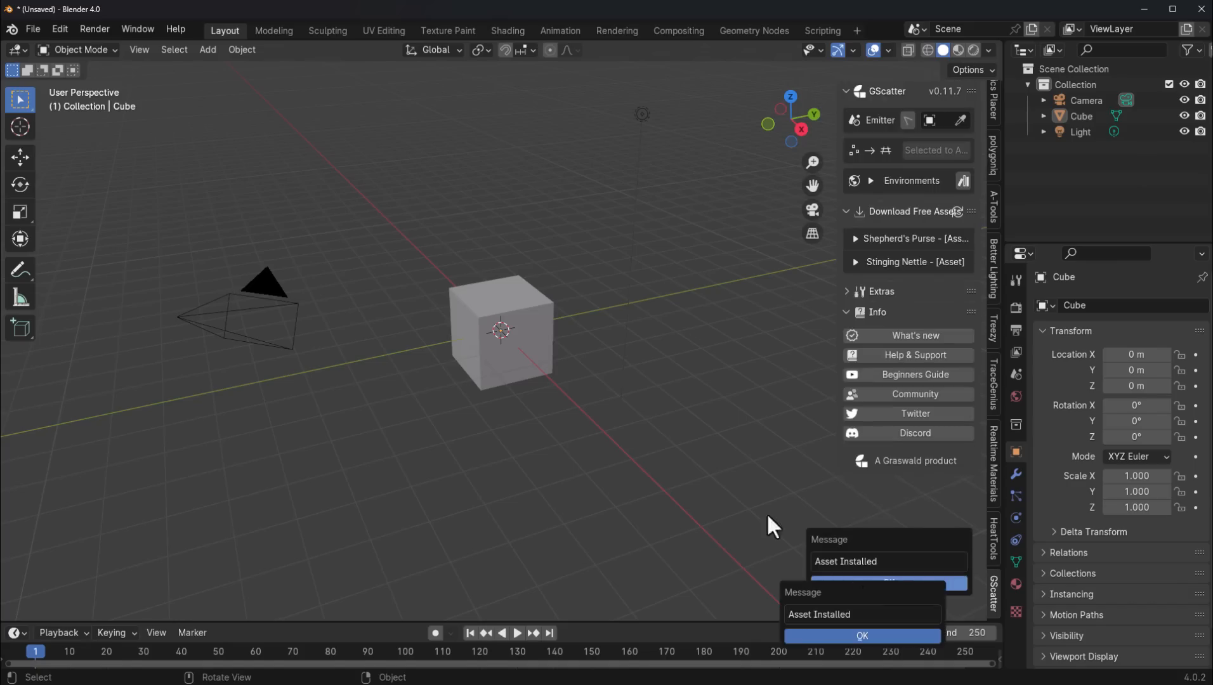
left_click(637, 418)
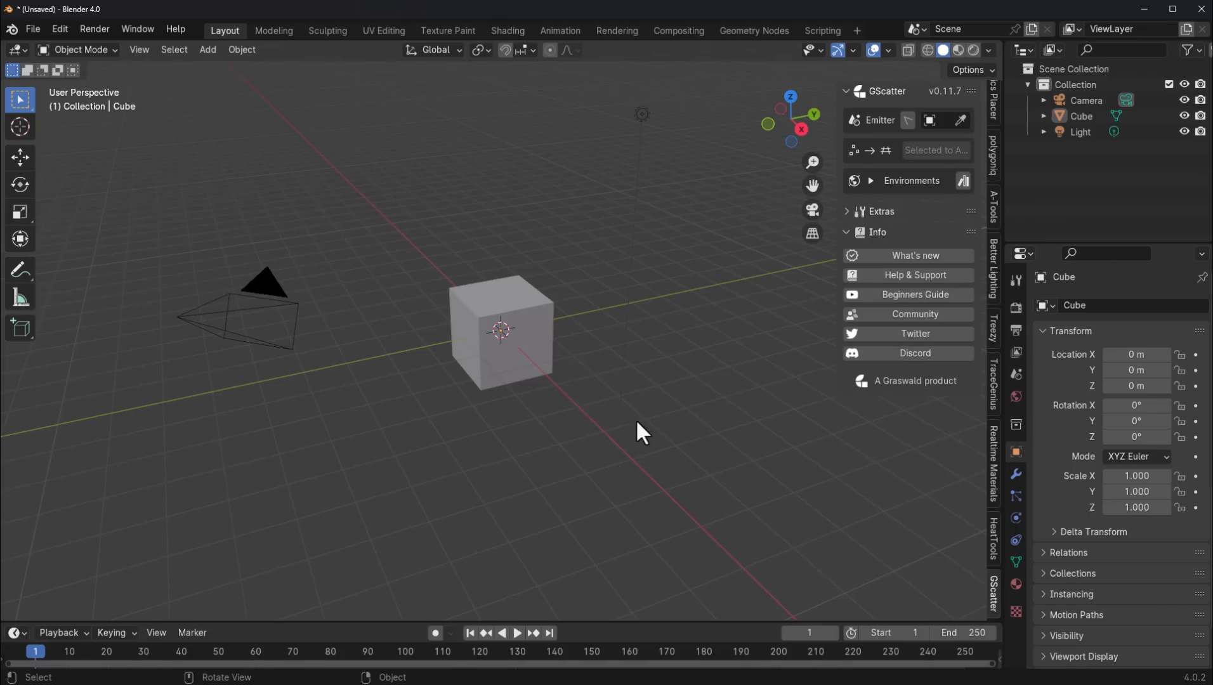
- Delete the default cube and add a grid mesh in its place
left_click(499, 366)
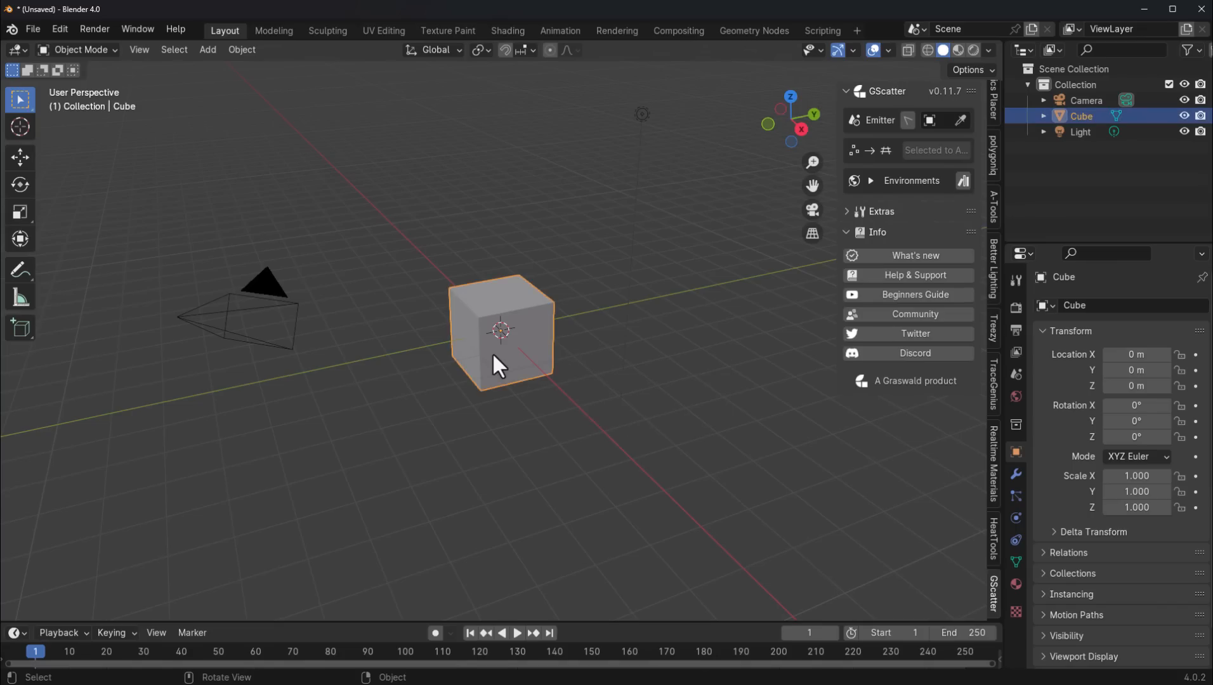
key("Delete")
key("shift+a")
mouse_move(491, 357)
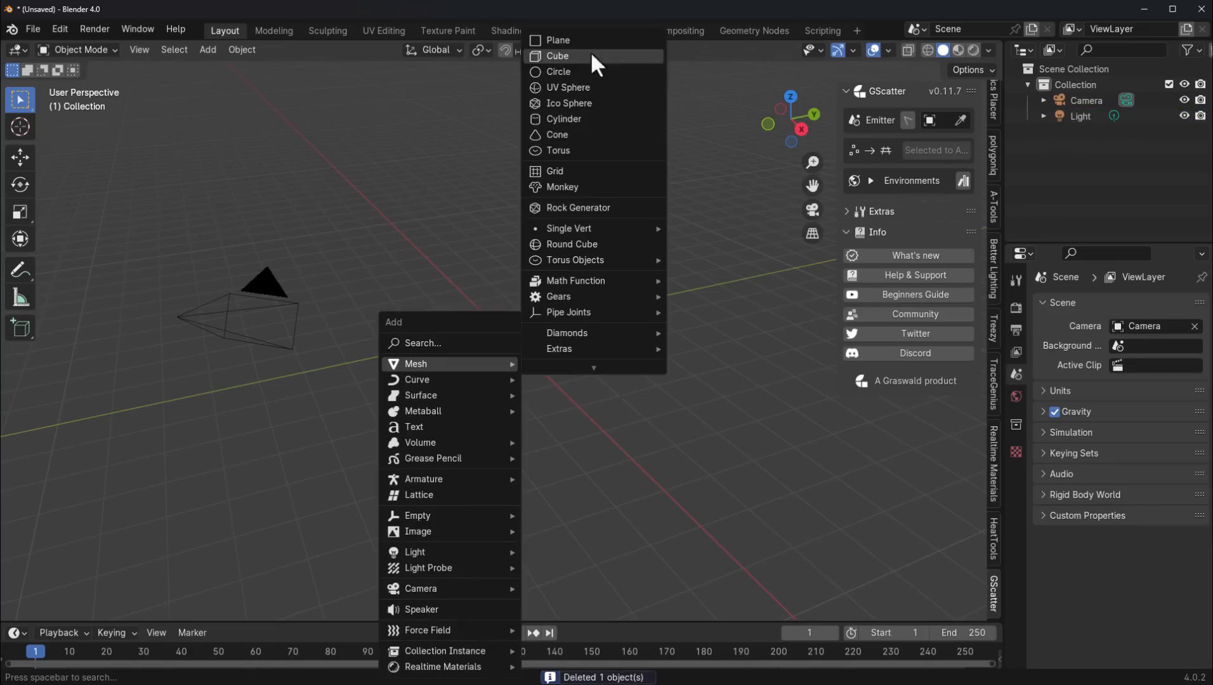
left_click(574, 171)
- Scale the grid up by a factor of about 8.17 and subdivide its mesh twice
key("s")
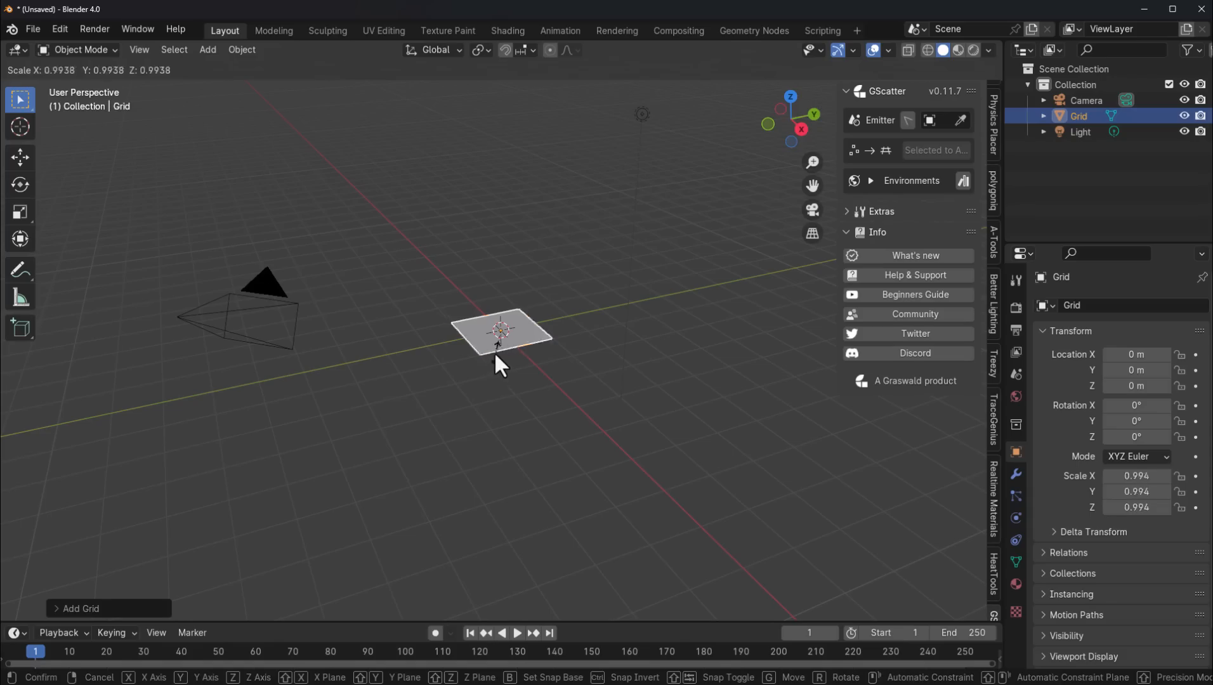
left_click(645, 461)
key("Tab")
right_click(533, 193)
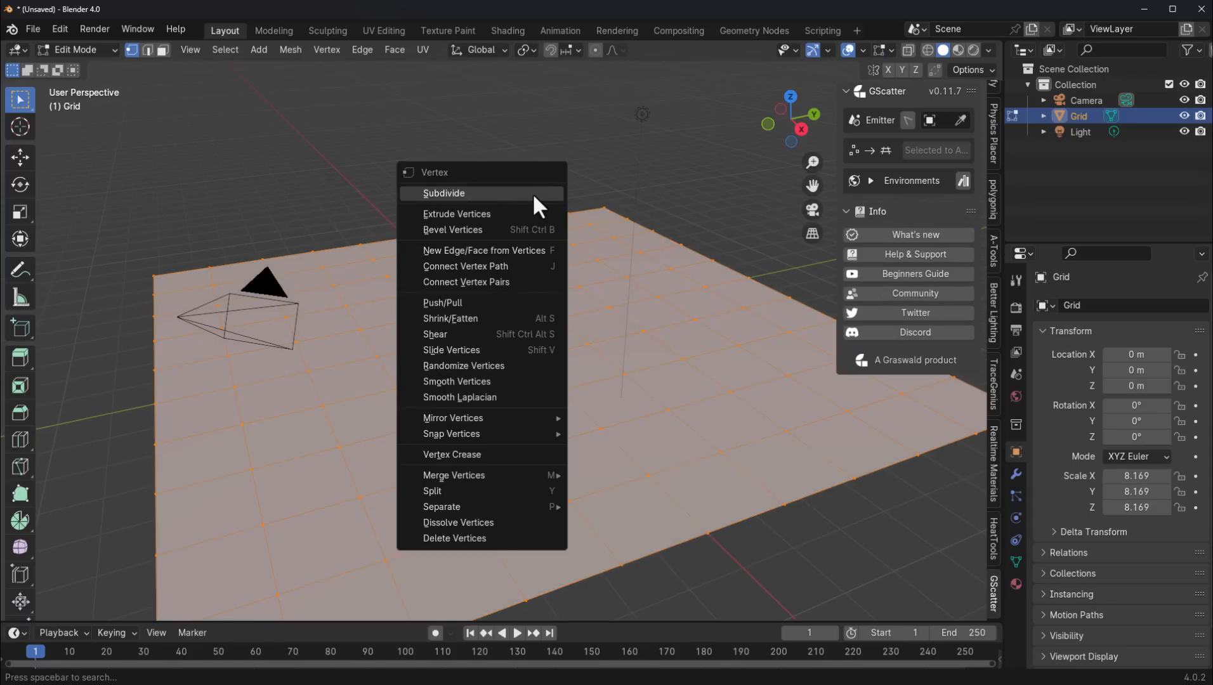
left_click(533, 194)
right_click(533, 194)
left_click(533, 194)
middle_click_drag(535, 194, 588, 395)
key("Tab")
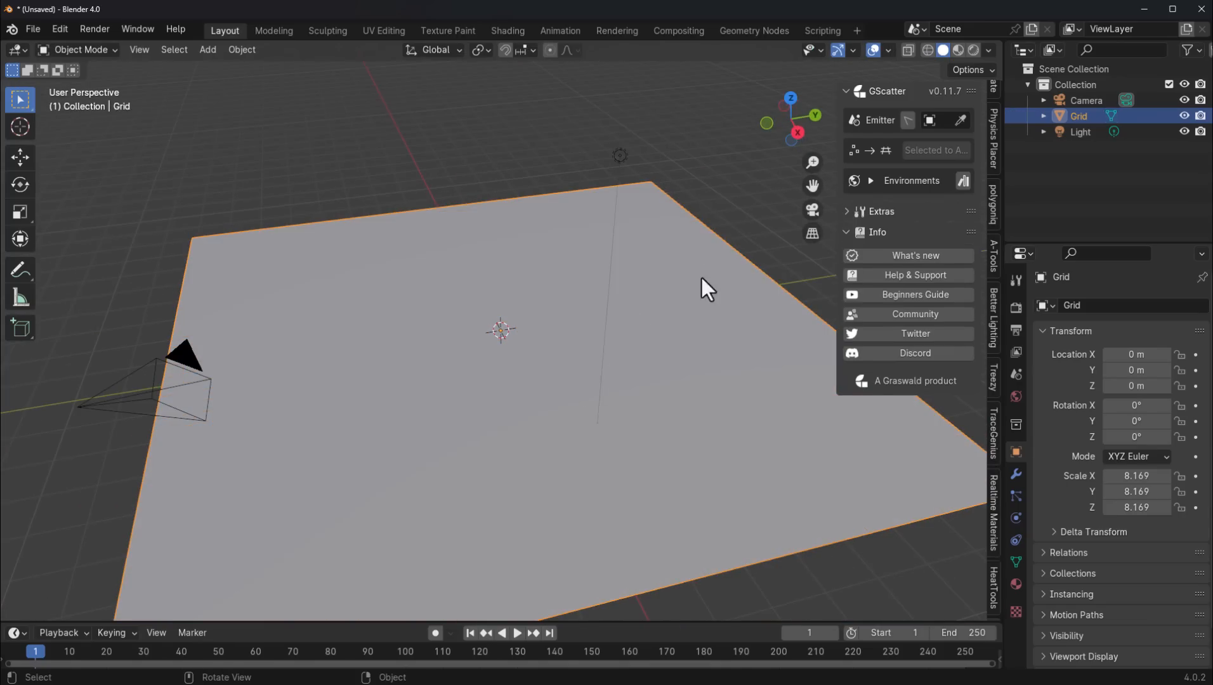
- Set the grid as the GScatter emitter
left_click(960, 120)
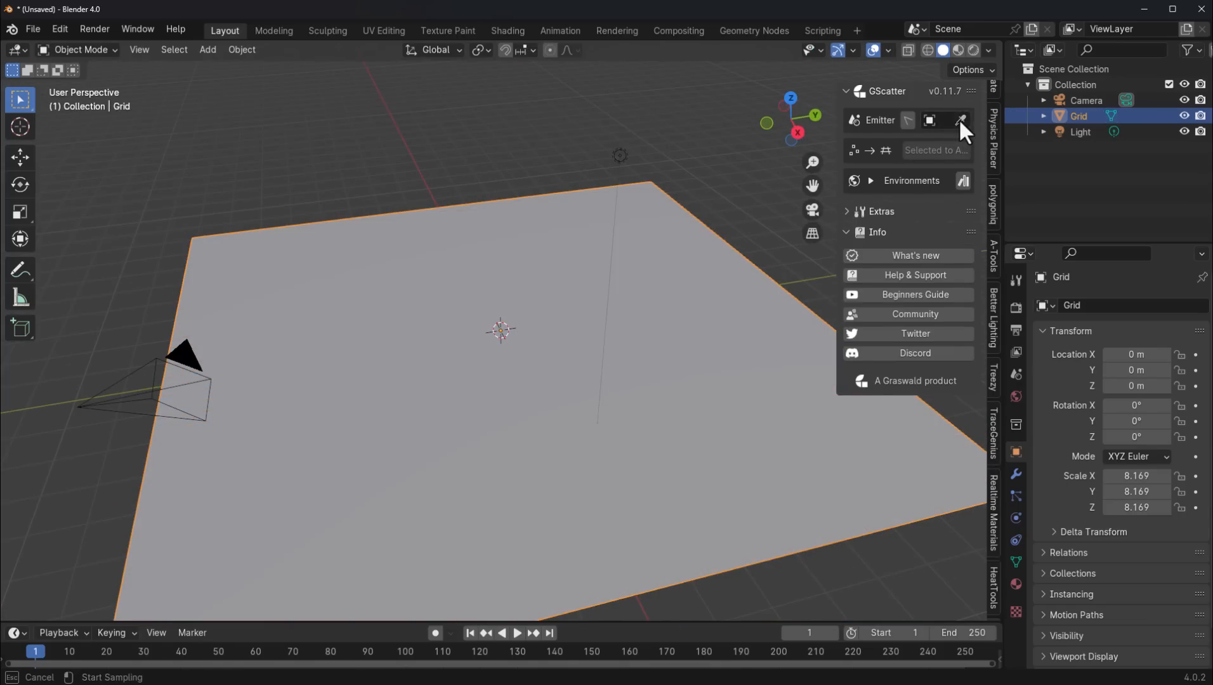
left_click(446, 276)
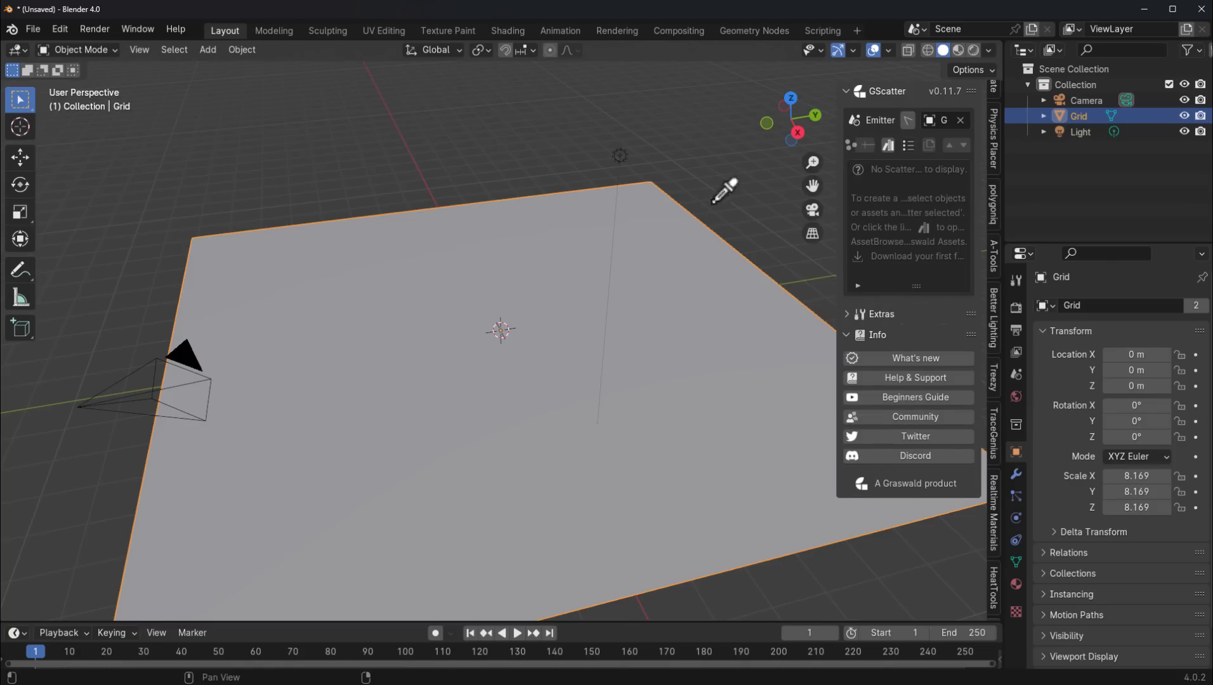
- Add the Forest Ground Sparse environment from the GScatter asset browser using its default terrain
left_click(888, 144)
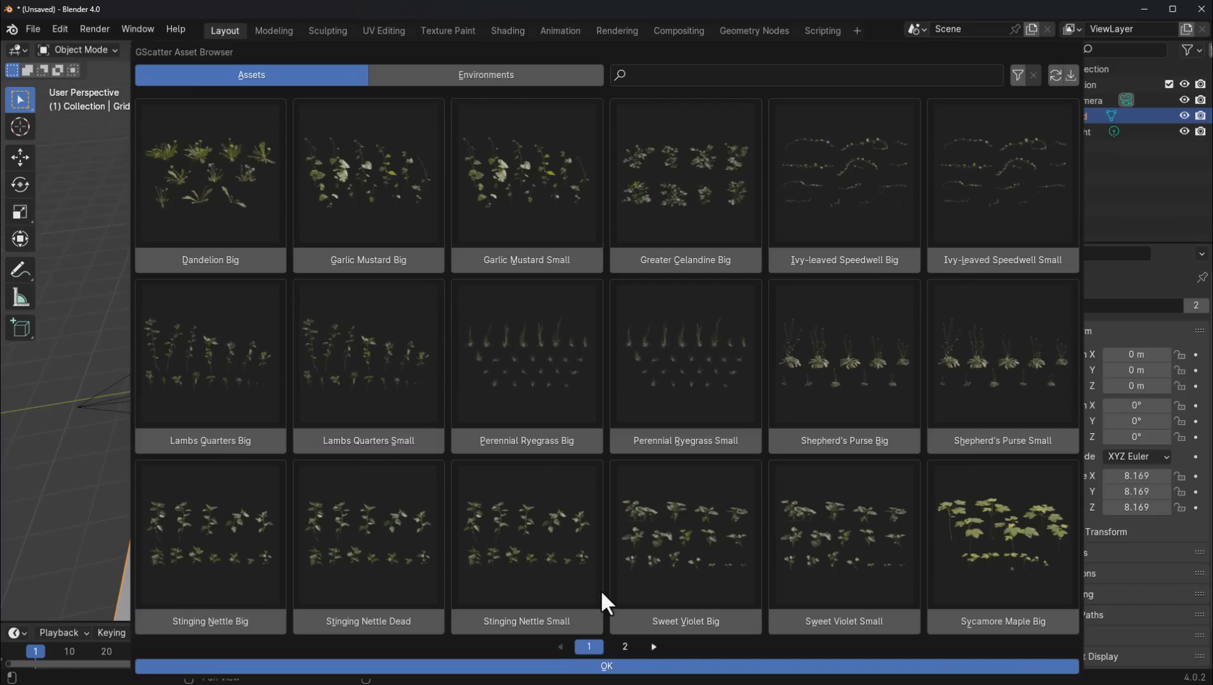
left_click(454, 78)
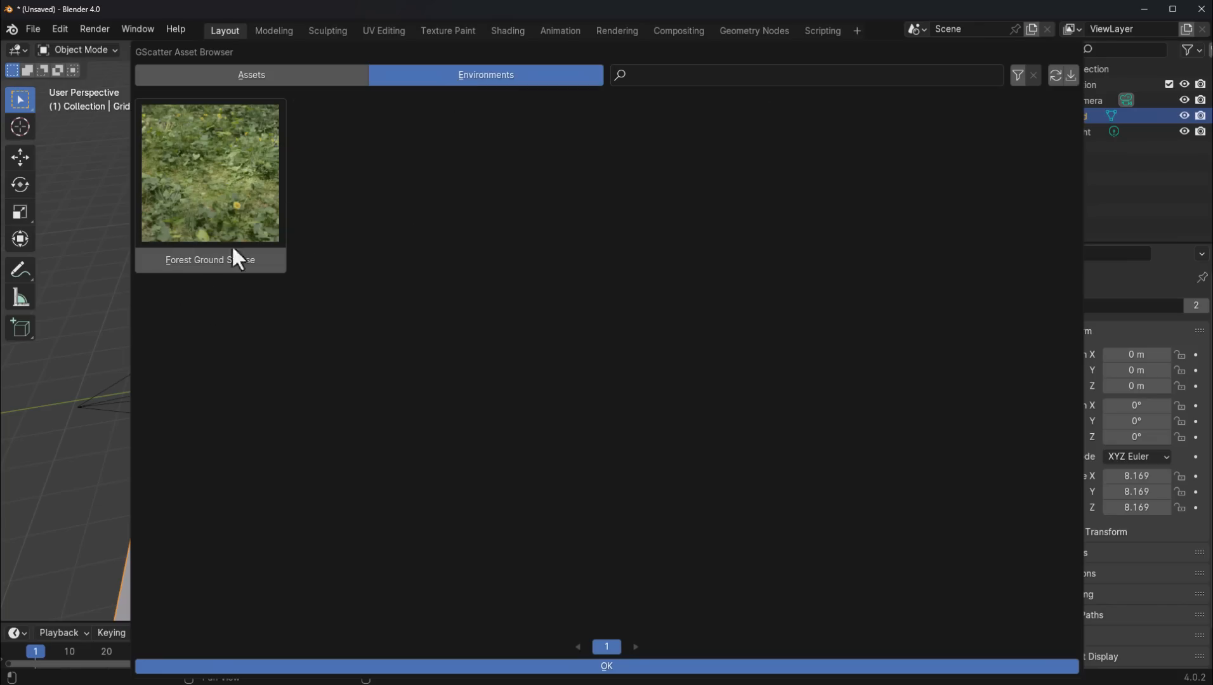
left_click(204, 206)
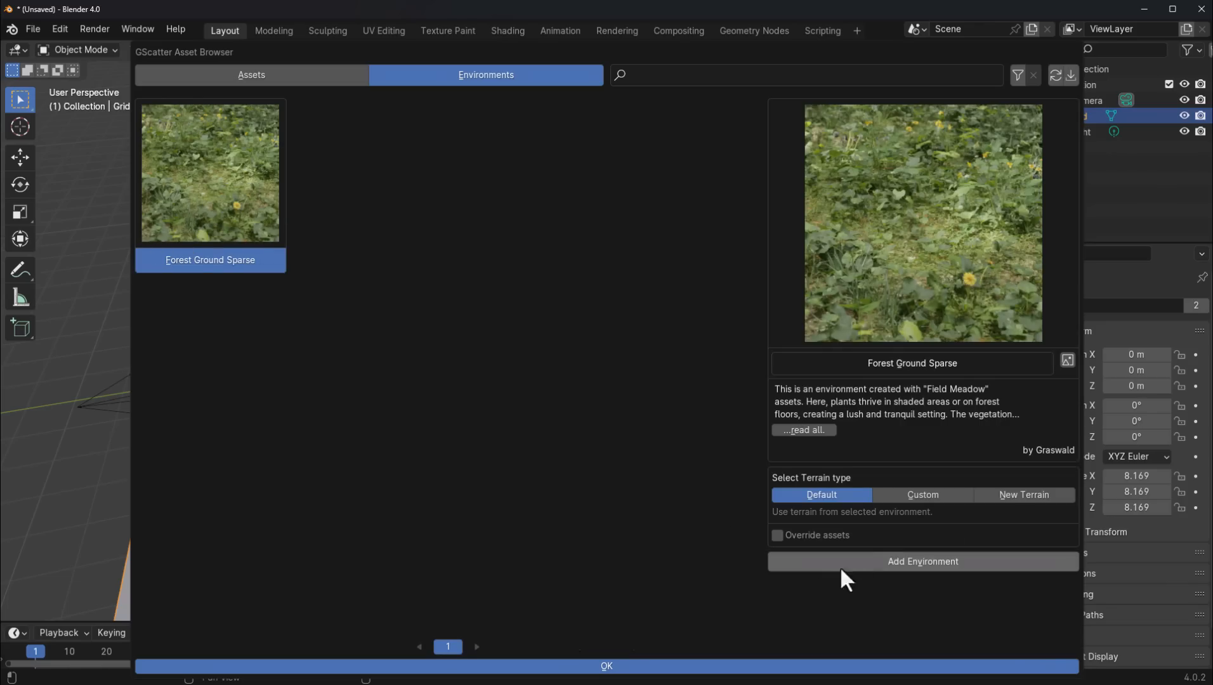
left_click(926, 564)
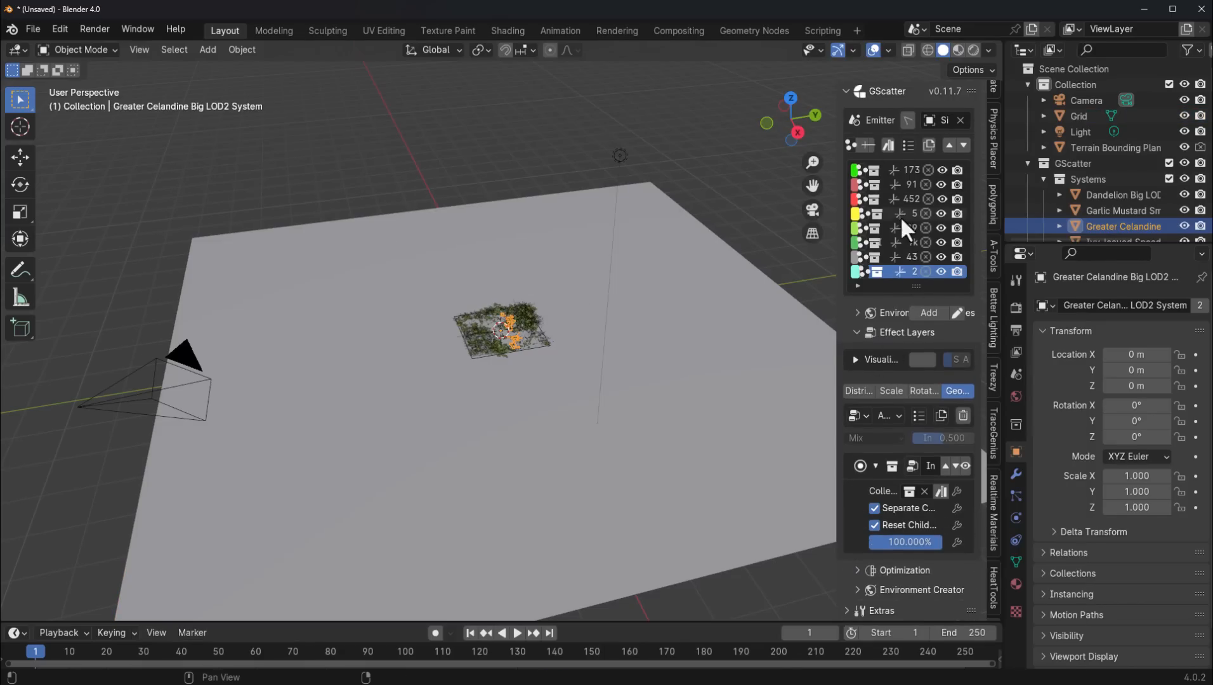
- Hide the first four scatter systems in the viewport and show them again
left_click(941, 170)
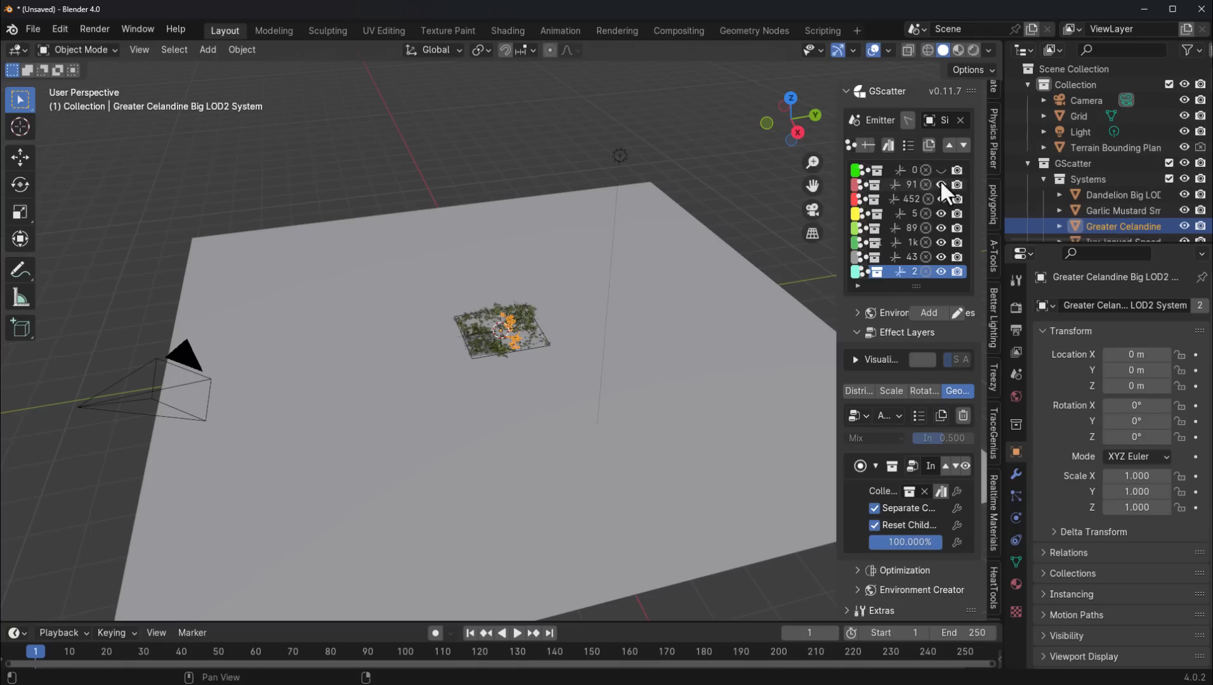
left_click(941, 184)
left_click(941, 199)
left_click(943, 212)
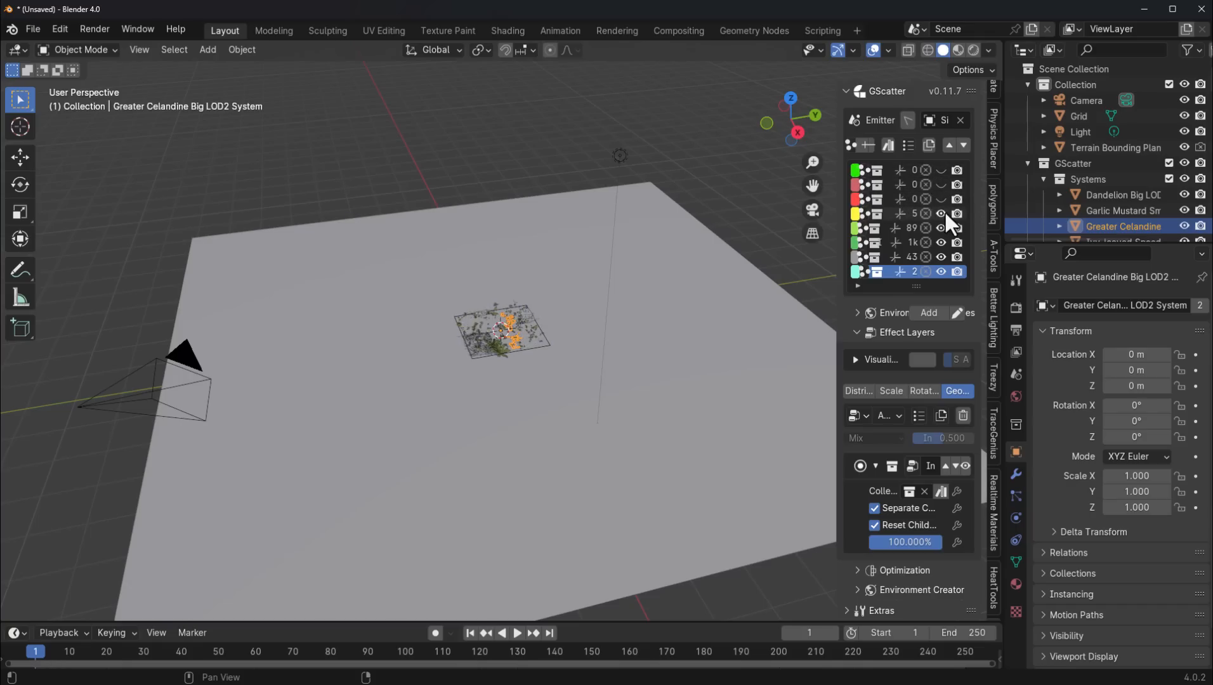
left_click(941, 170)
left_click(940, 185)
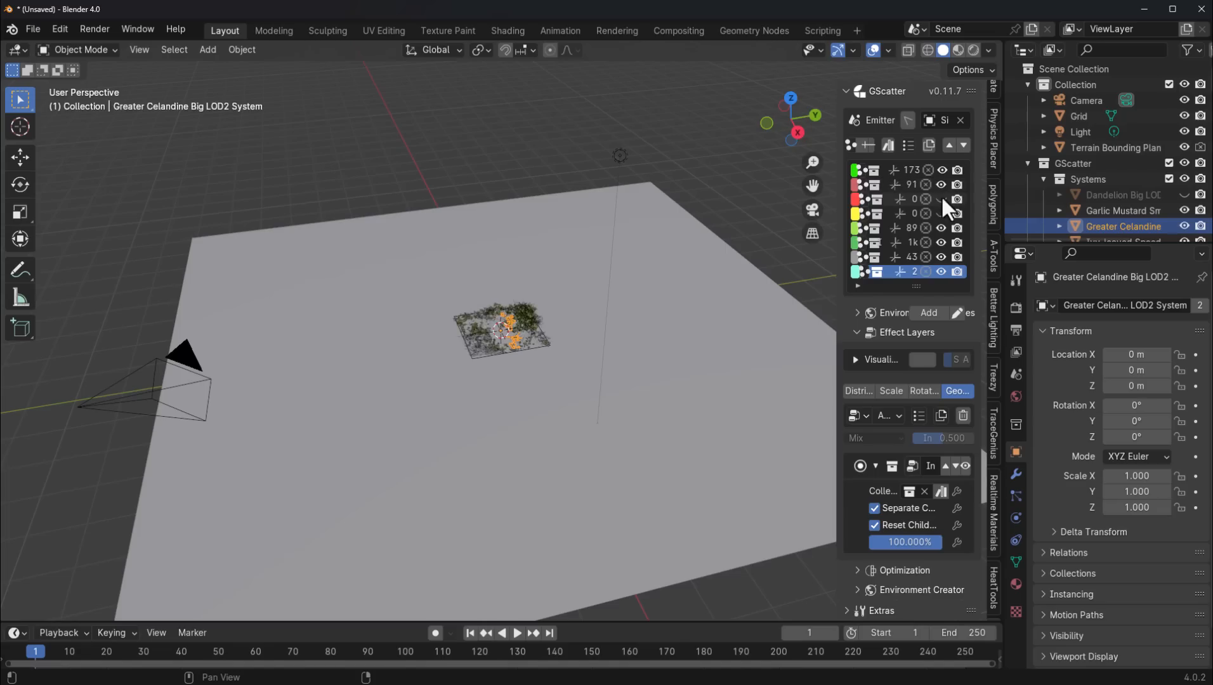
left_click(941, 199)
left_click(941, 214)
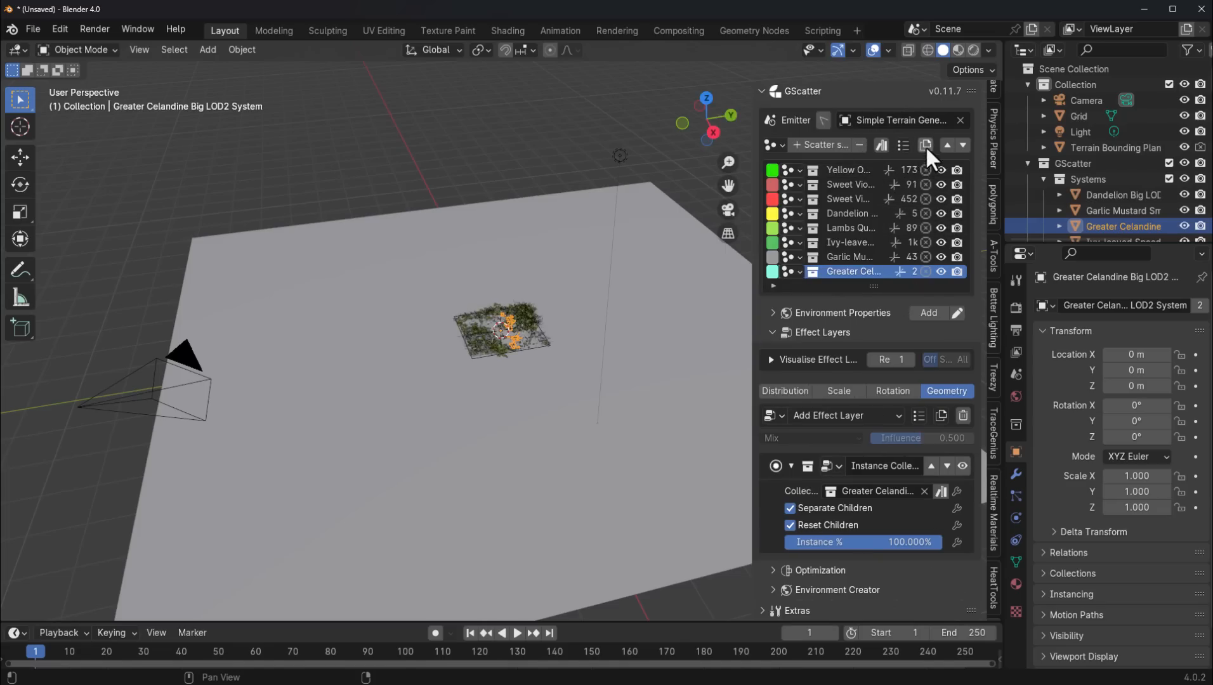
left_click(881, 145)
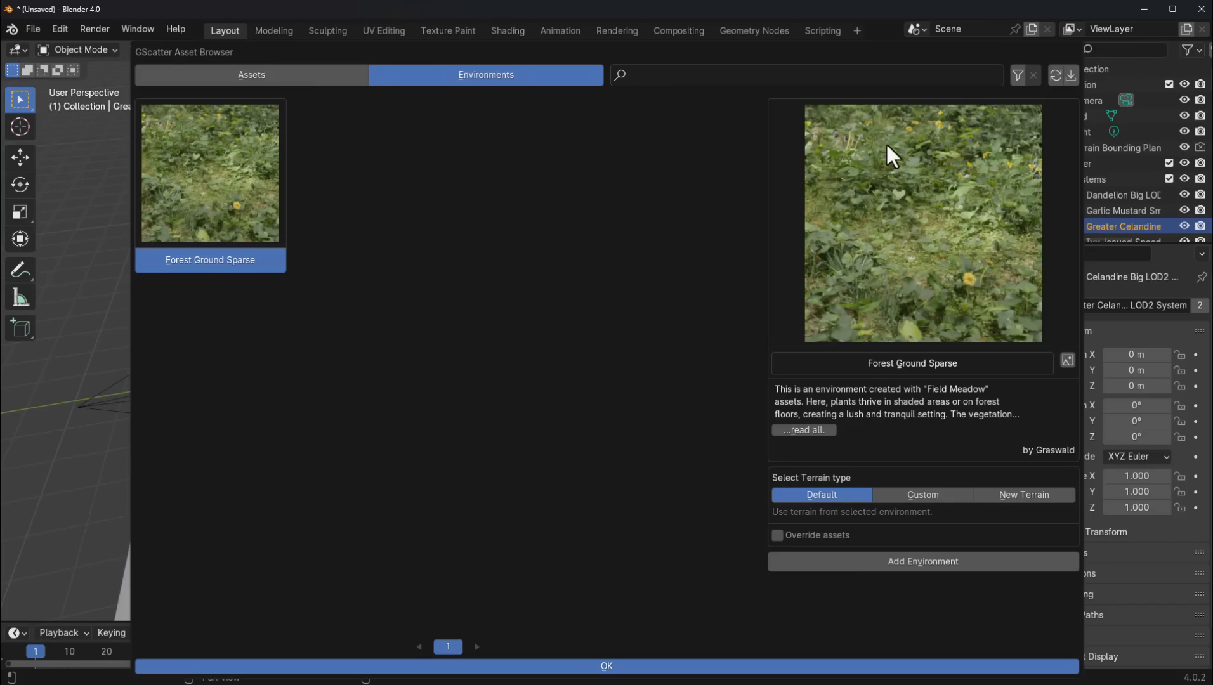
left_click(343, 89)
left_click(1023, 665)
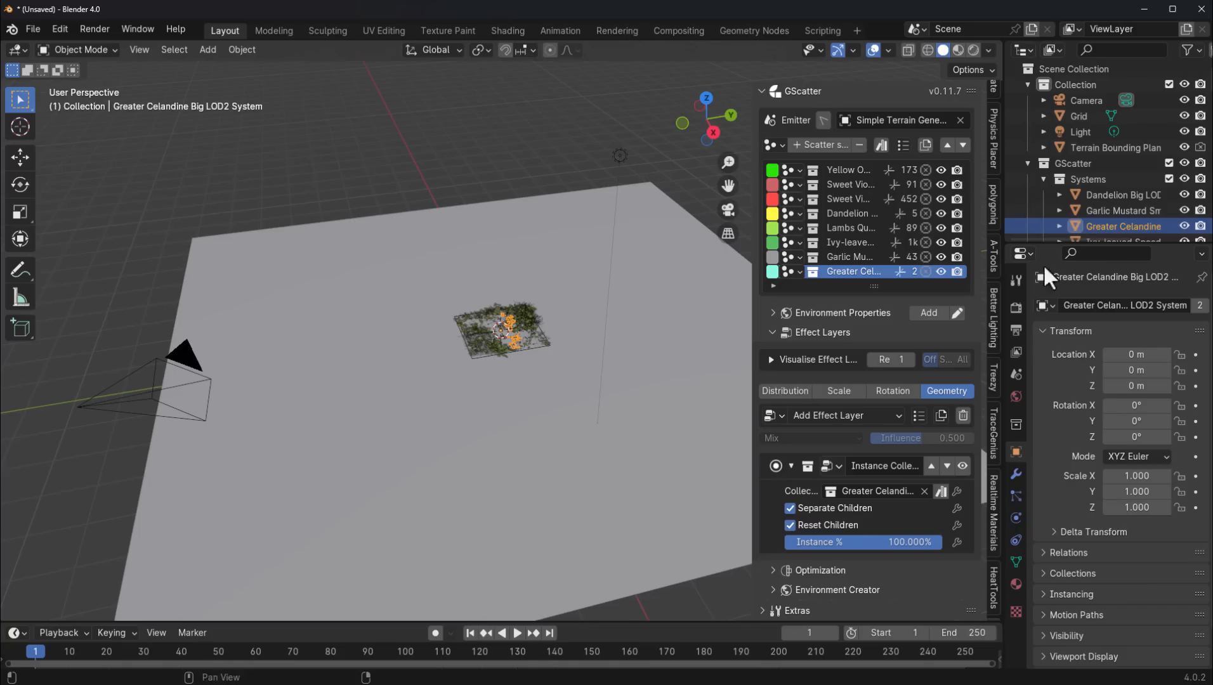
- Scale the environment's Terrain Bounding Plane up by a factor of about 5.43 so the vegetation covers more of the grid
left_click(1116, 148)
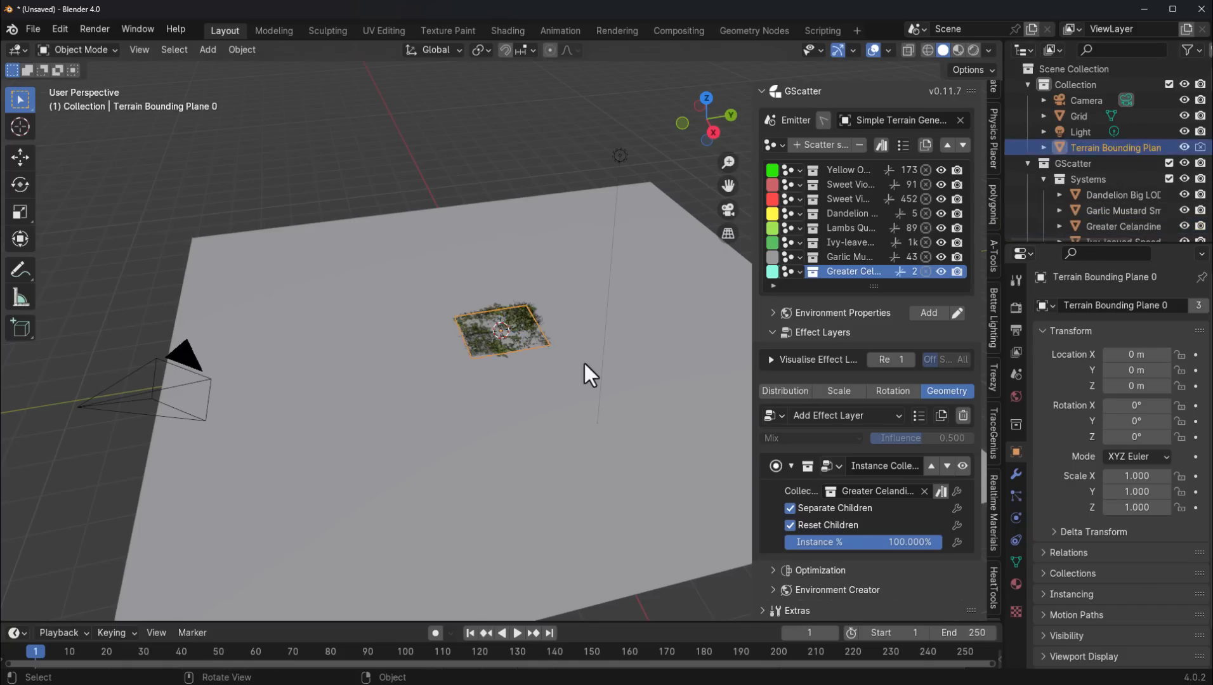
key("s")
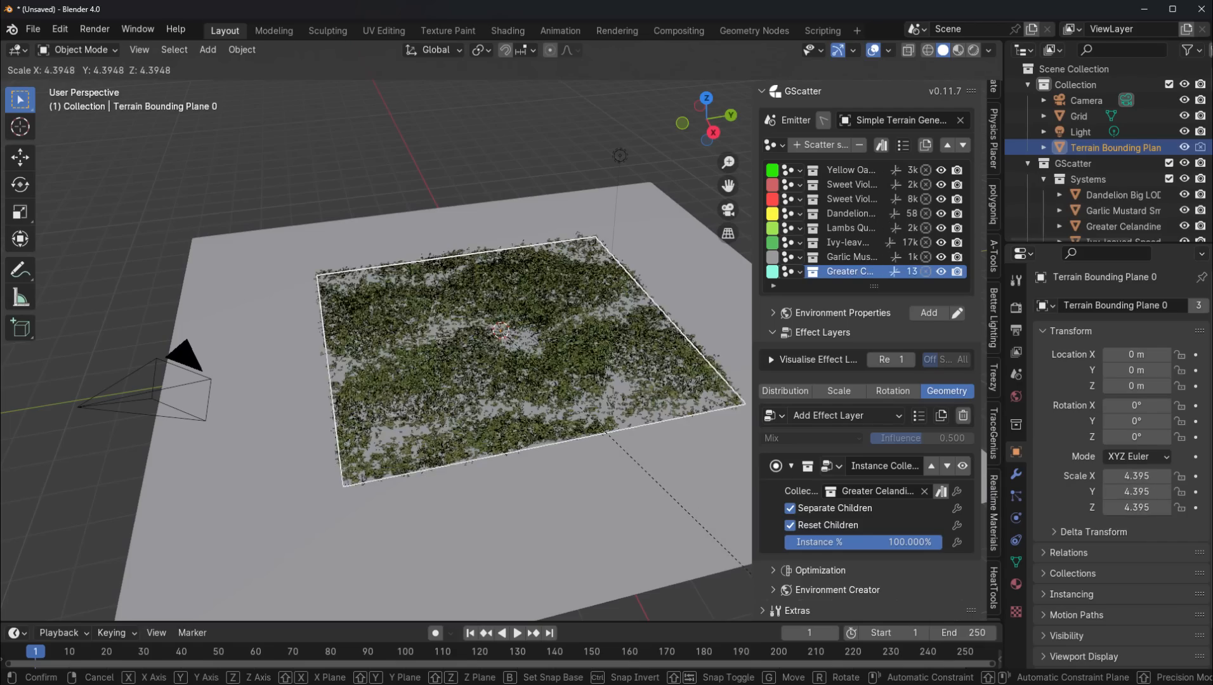
left_click(825, 211)
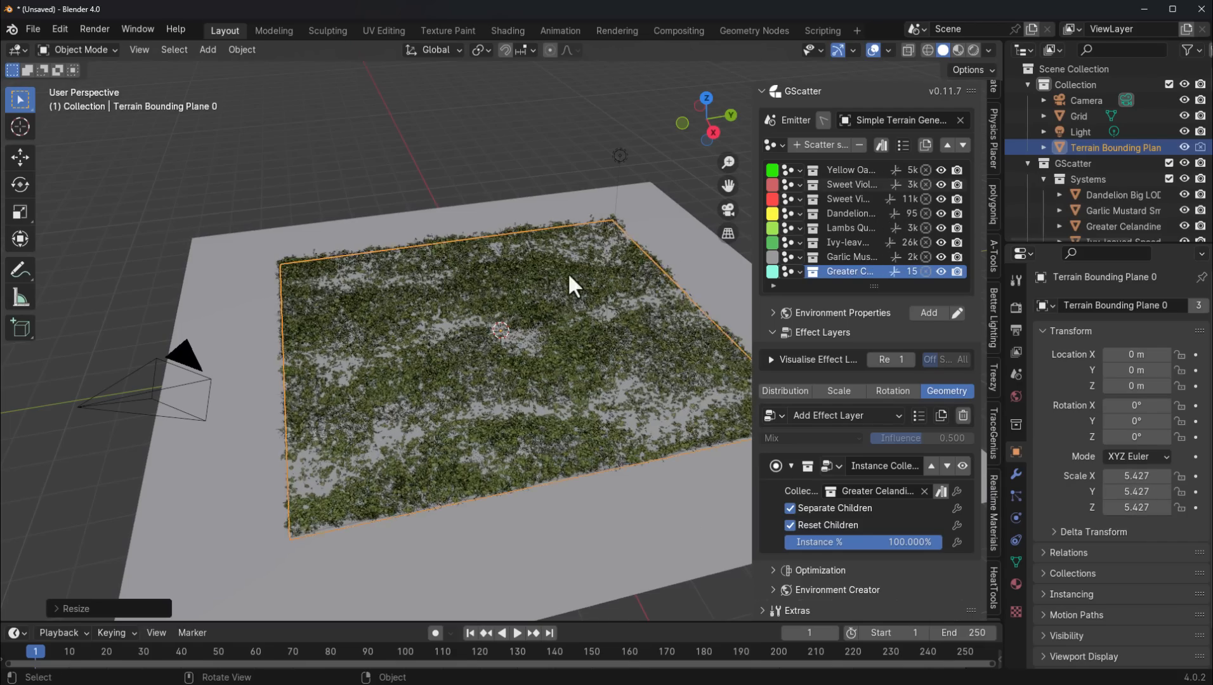
- Inspect the scattered plants on the enlarged terrain from close up and from different angles
middle_click_drag(549, 275, 585, 240)
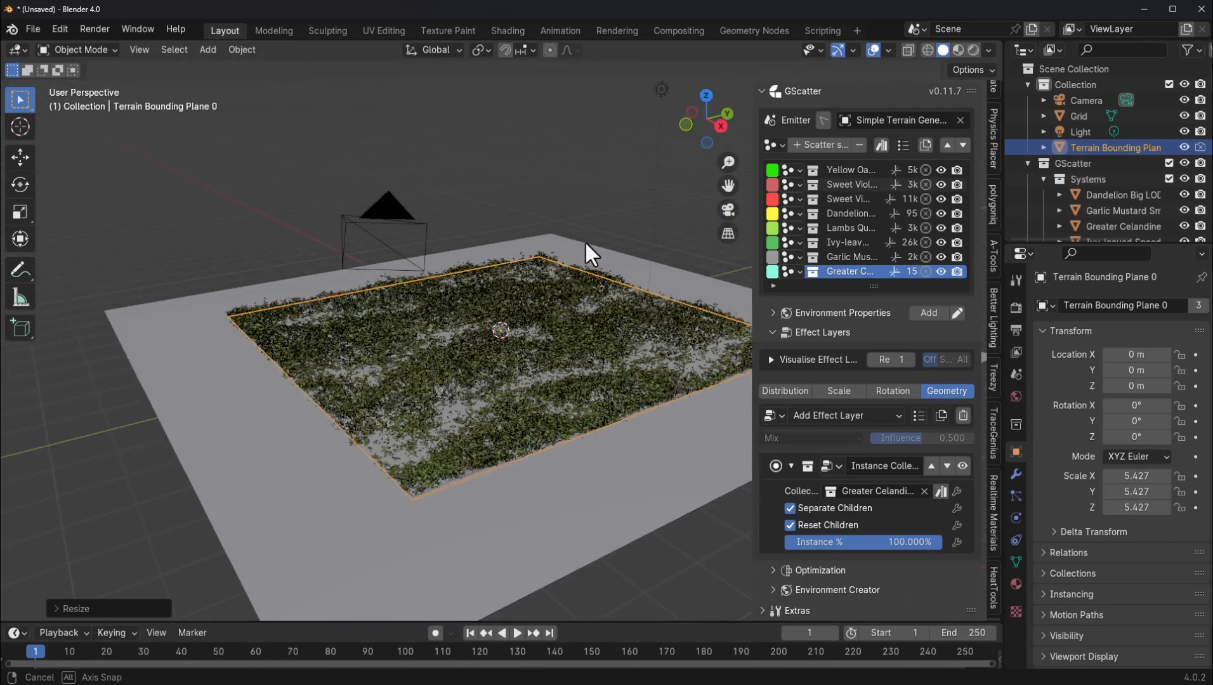
scroll(571, 251, "up", 5)
scroll(549, 262, "up", 2)
middle_click_drag(523, 265, 560, 255)
scroll(503, 274, "up", 3)
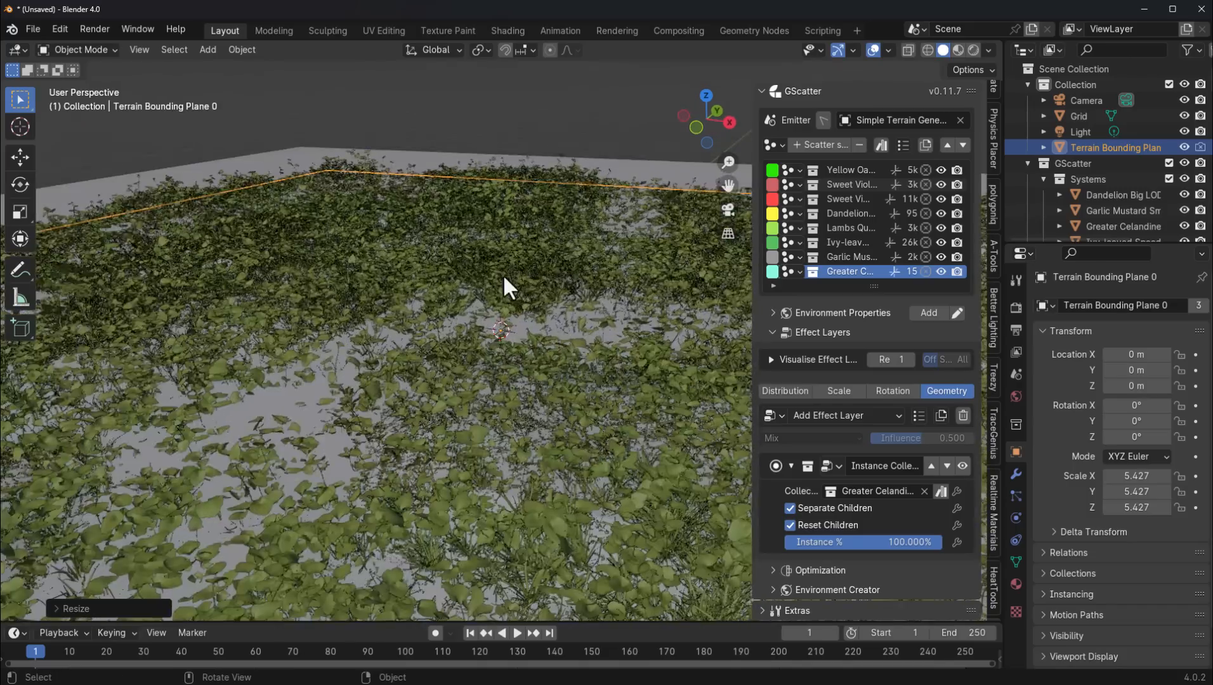
middle_click_drag(491, 290, 368, 303)
scroll(888, 311, "down", 5)
- Add a Terrain Generator effect layer to the geometry effects of the Greater Celandine scatter system
left_click(896, 306)
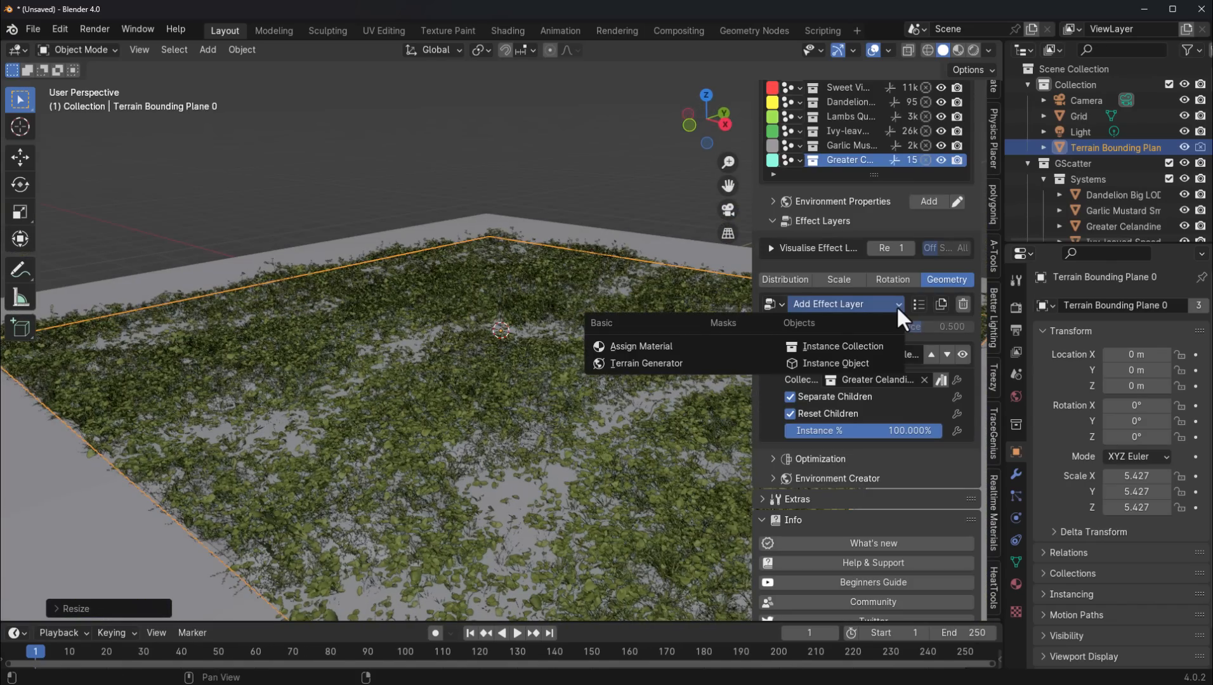
left_click(894, 302)
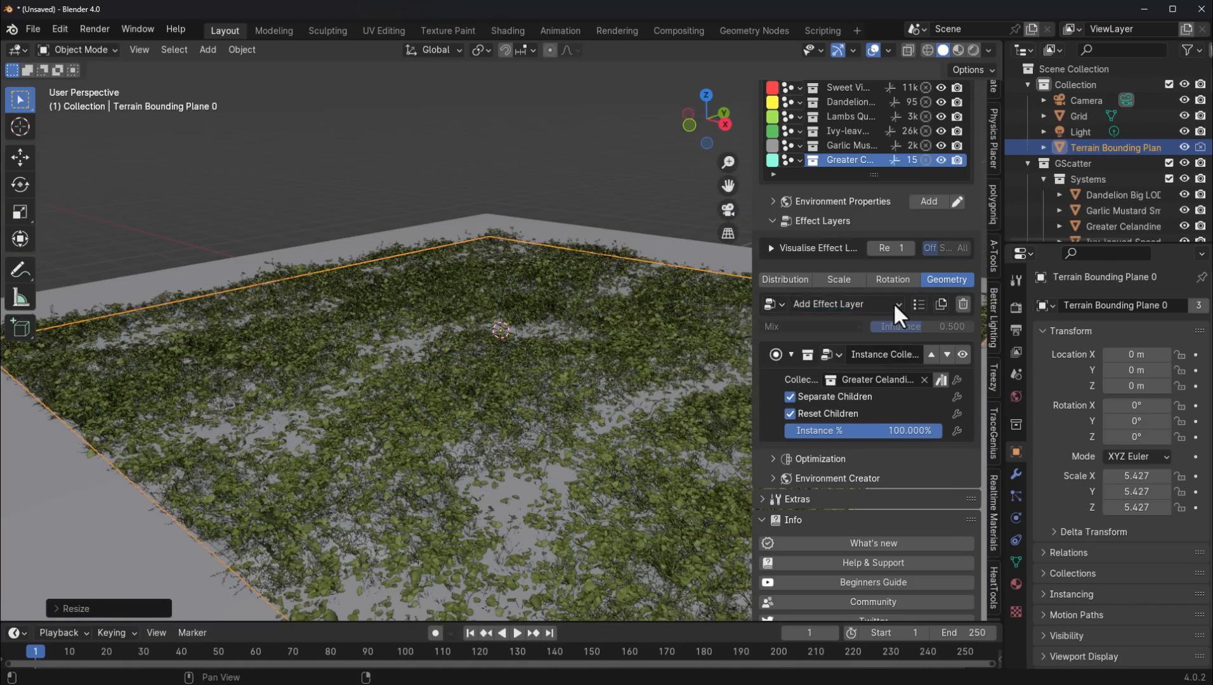
left_click(894, 302)
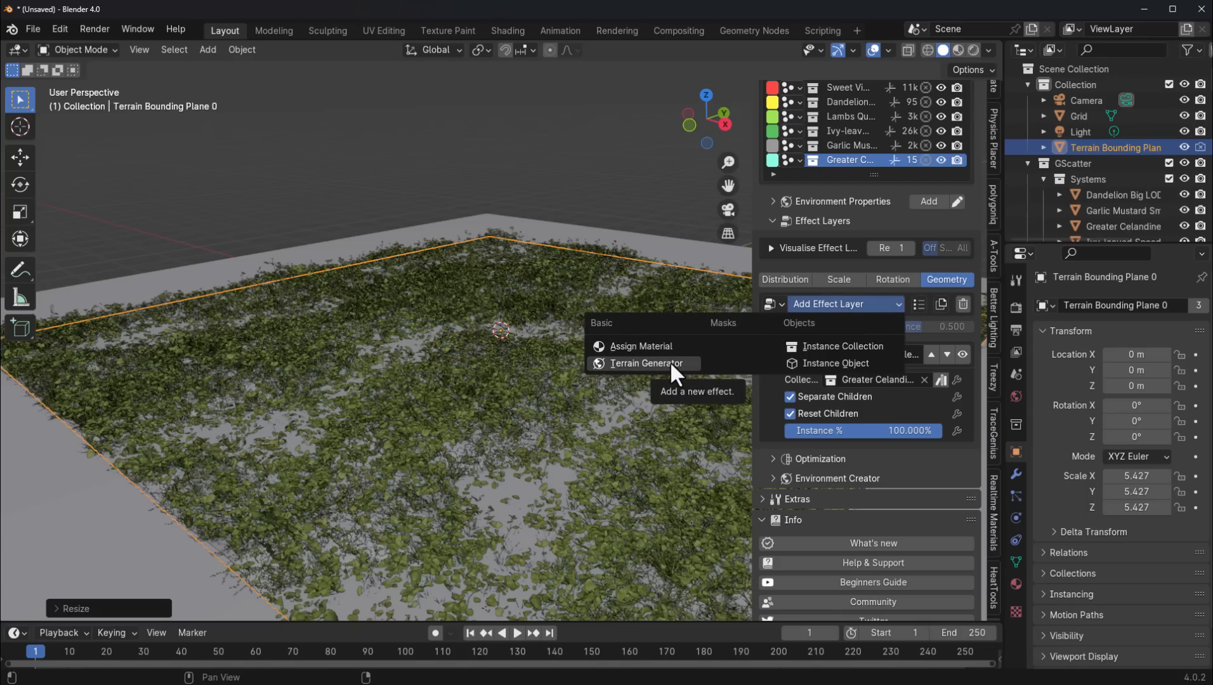
left_click(646, 362)
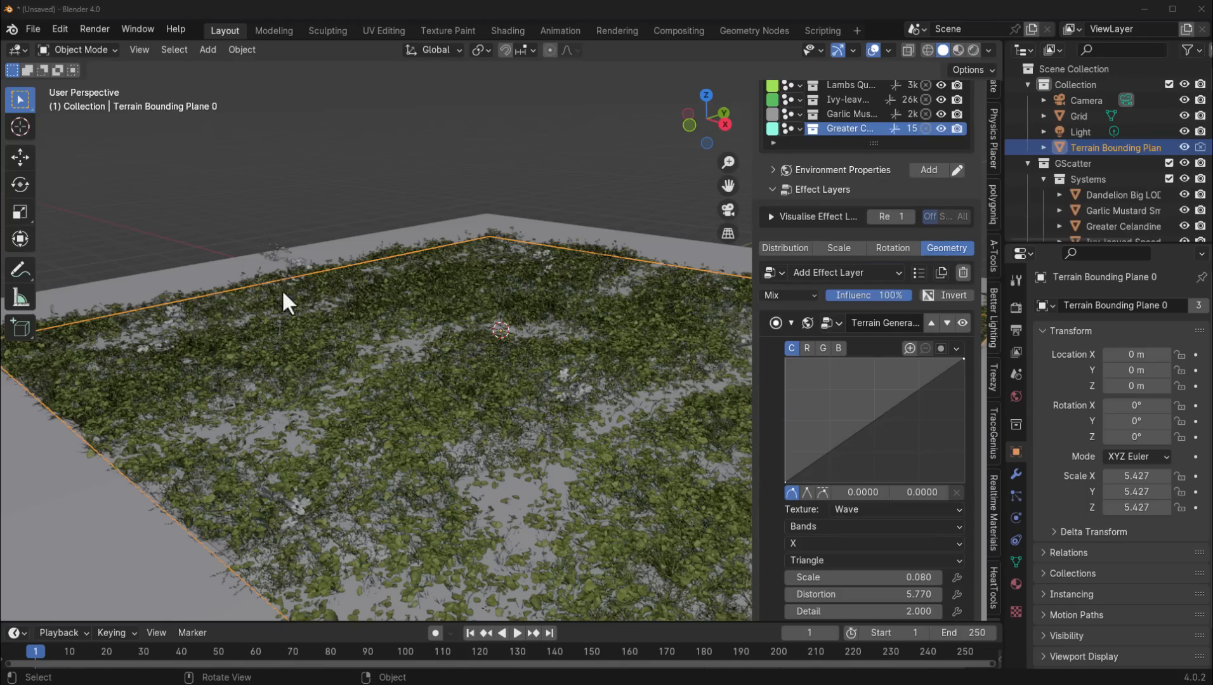
- Examine the Terrain Generator layer's texture and detail settings and view the scattered vegetation from several angles
scroll(281, 289, "down", 6)
scroll(355, 303, "up", 5)
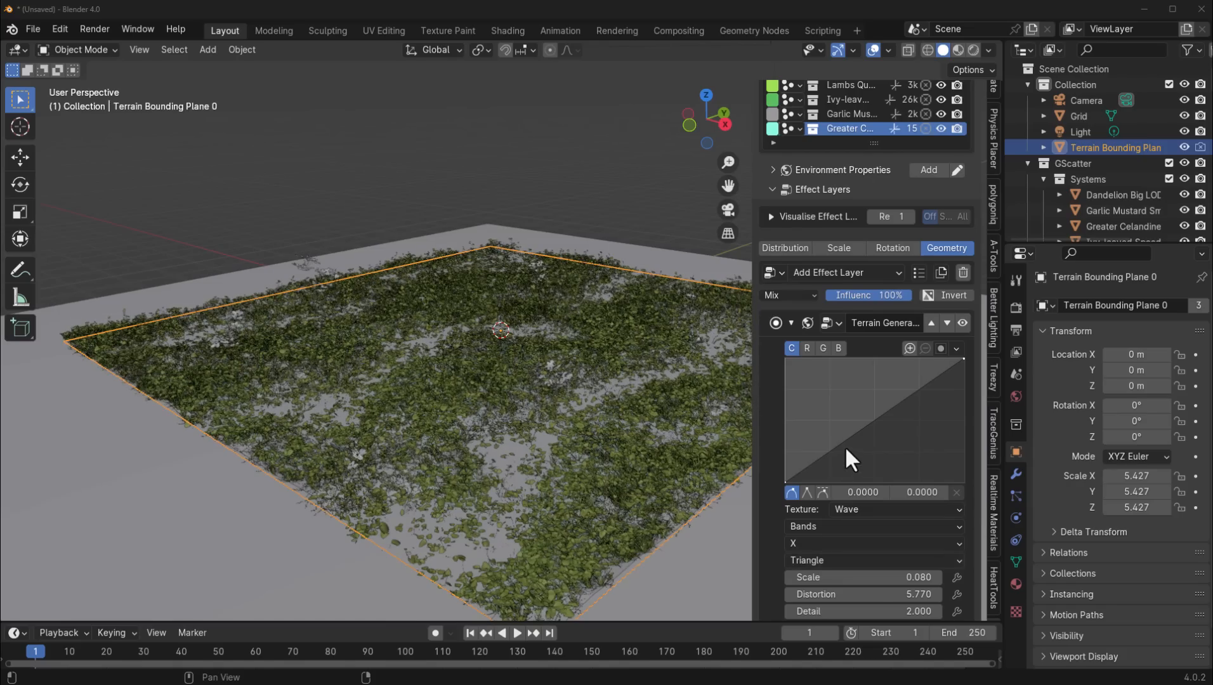
scroll(845, 446, "down", 6)
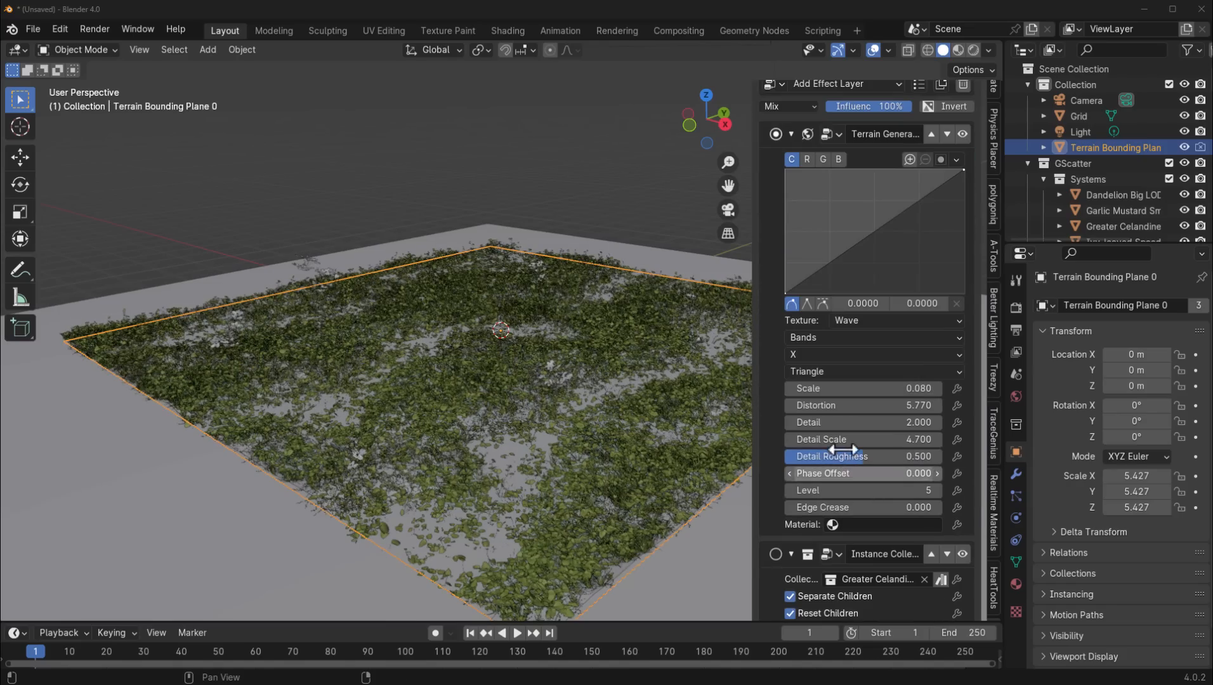
scroll(842, 450, "down", 1)
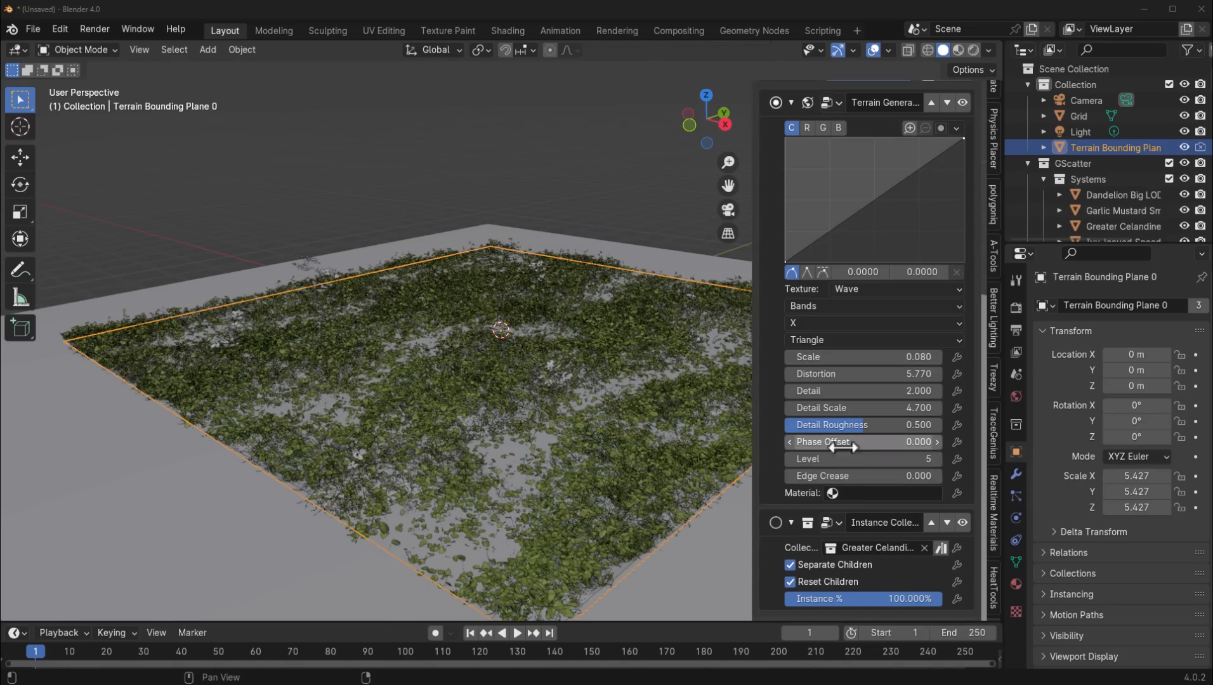
middle_click_drag(500, 384, 580, 437)
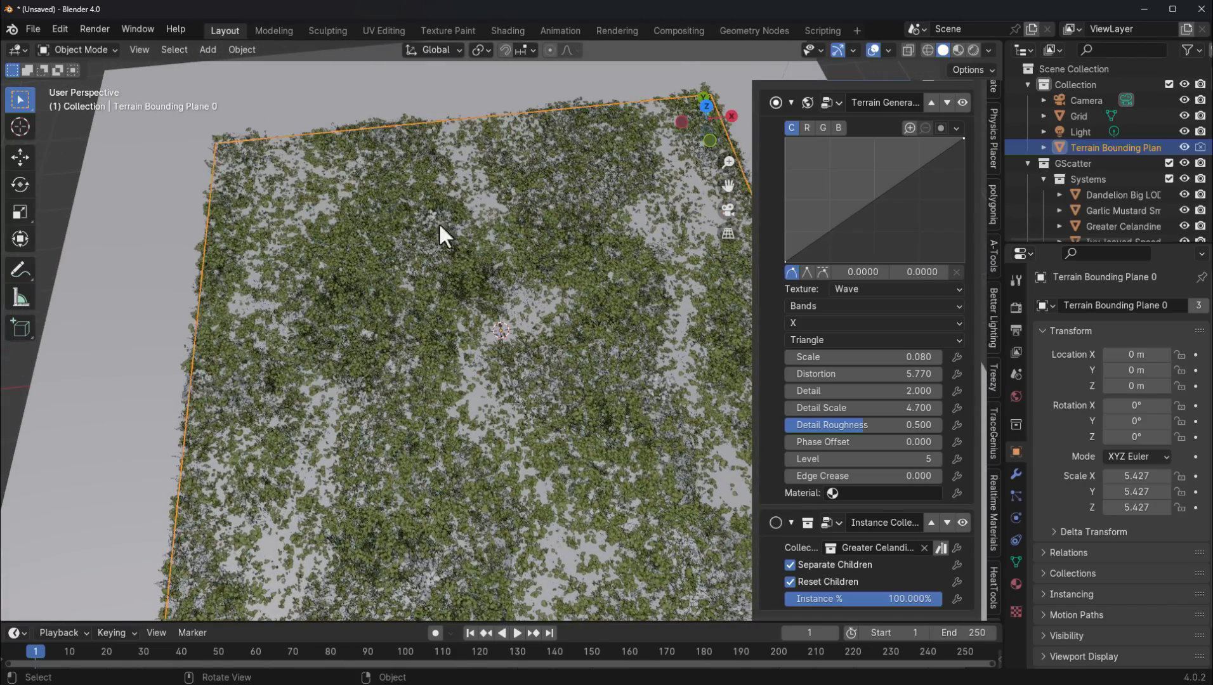
middle_click_drag(600, 293, 520, 257)
scroll(882, 319, "up", 3)
scroll(887, 333, "up", 4)
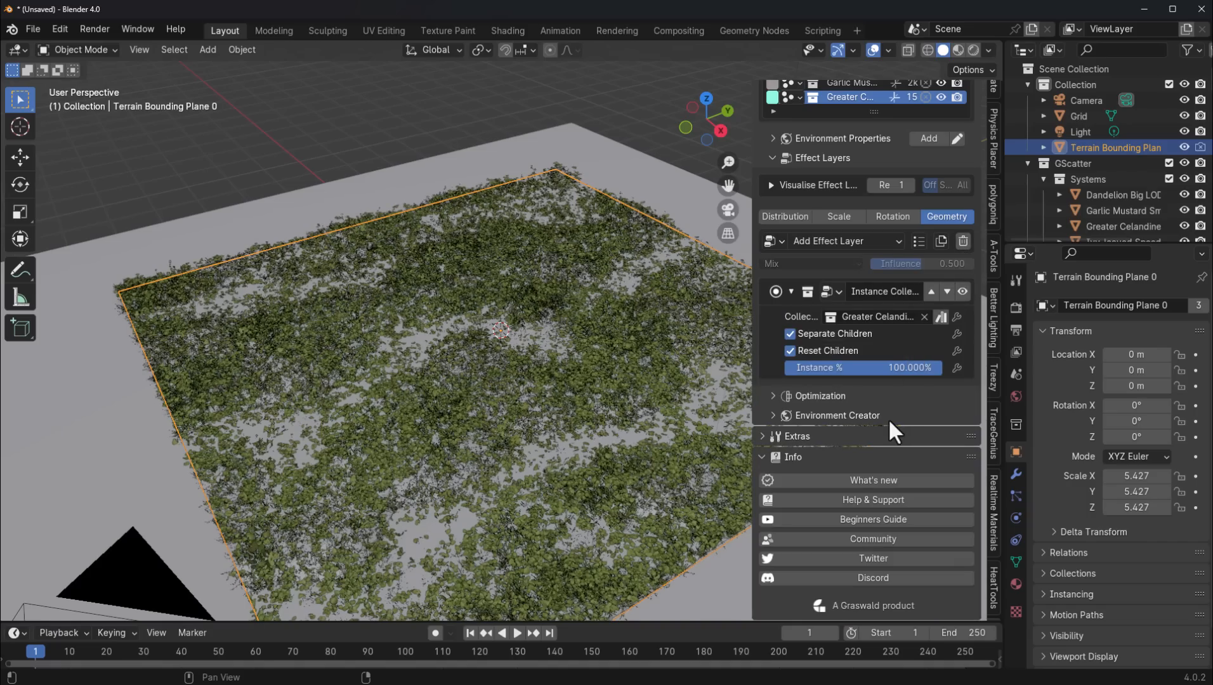
- Review GScatter's optimization and proxy settings, the Environment Creator fields and the extra packing options
left_click(773, 394)
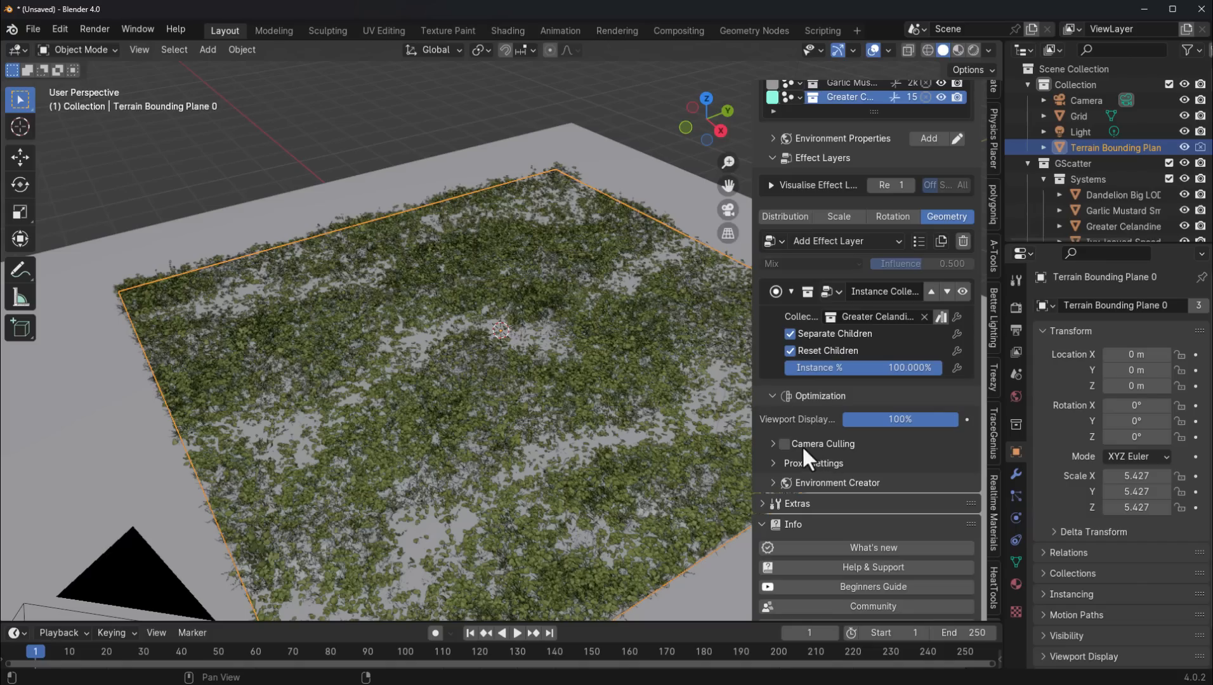
left_click(785, 461)
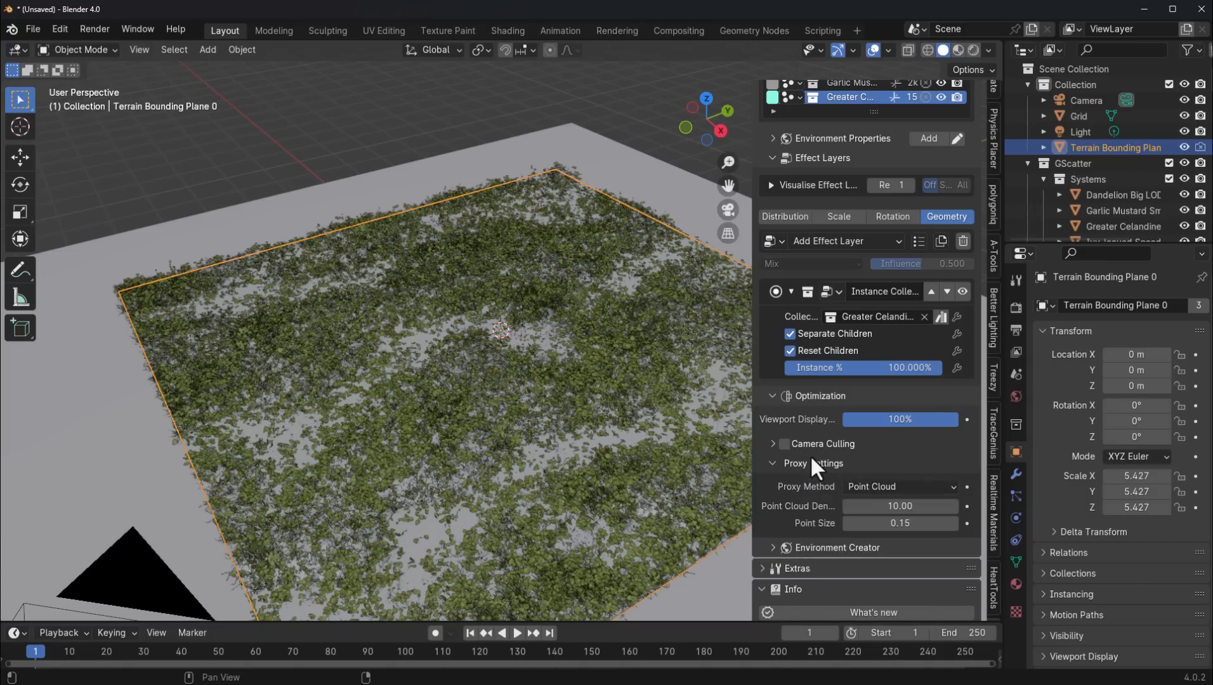
scroll(810, 454, "down", 4)
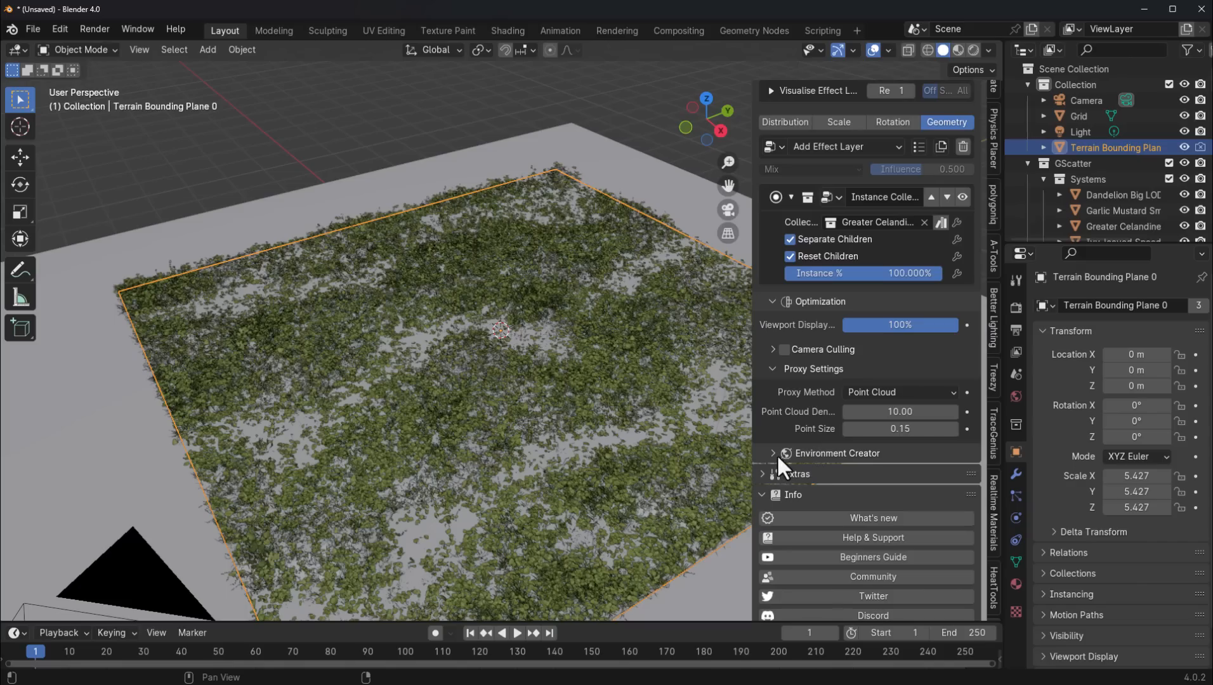
left_click(776, 454)
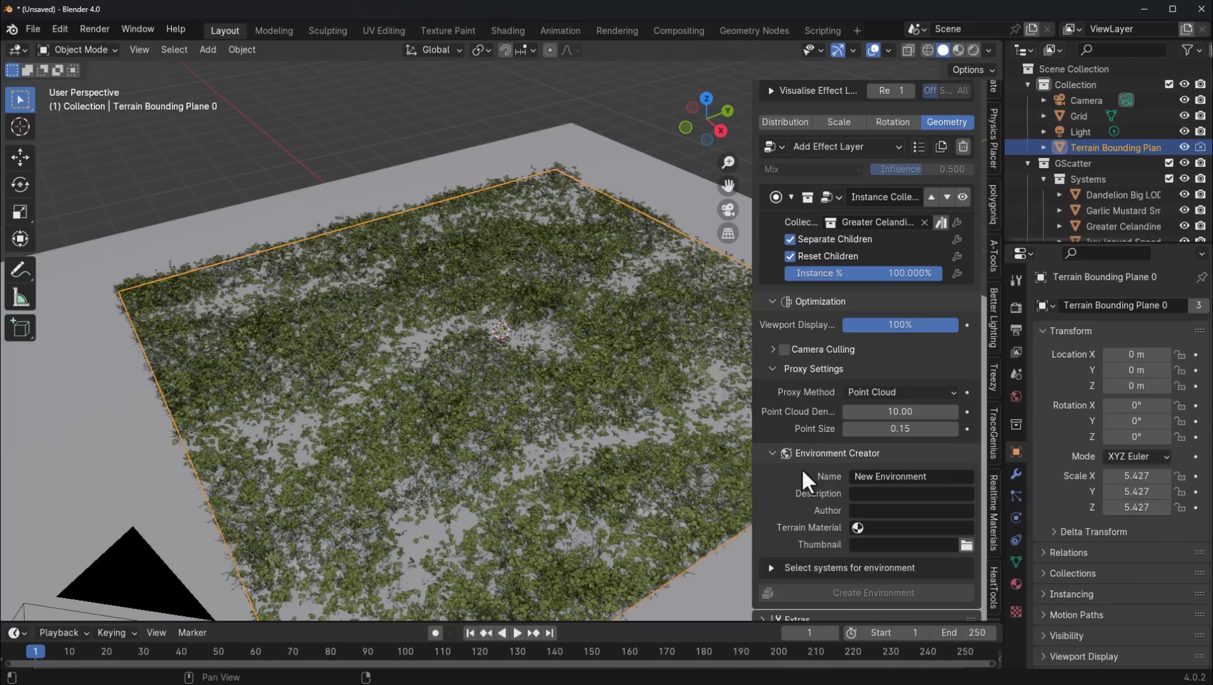
scroll(793, 507, "down", 6)
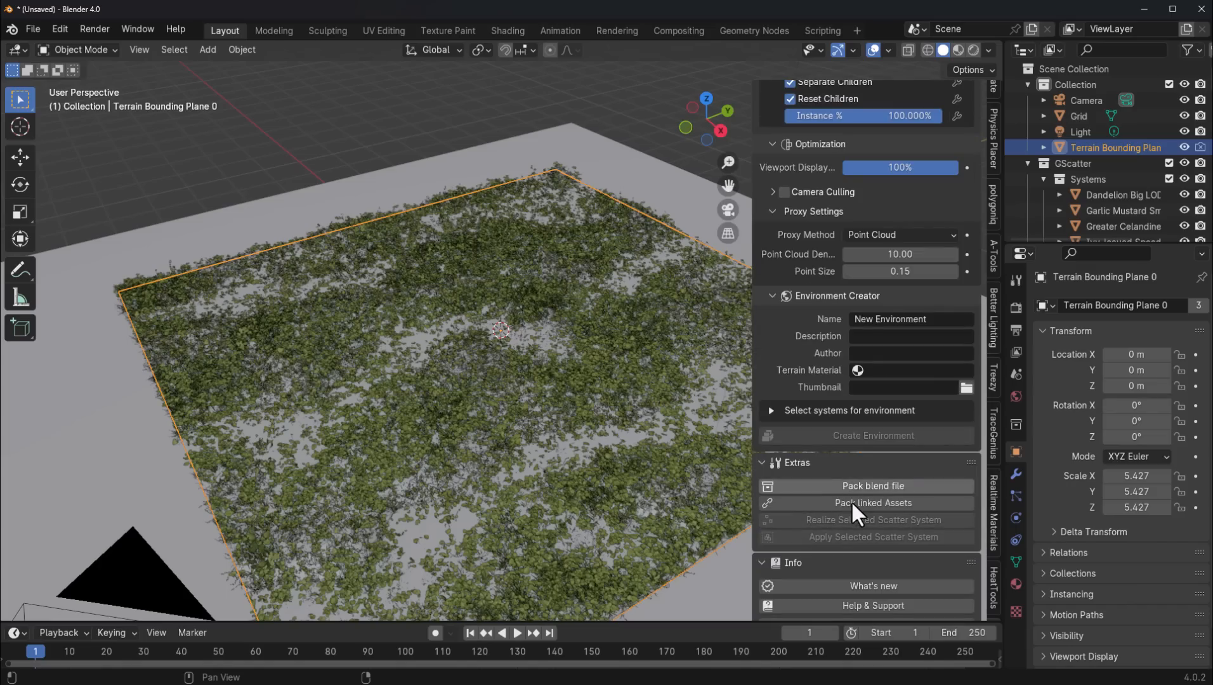
scroll(809, 414, "up", 2)
scroll(810, 414, "up", 12)
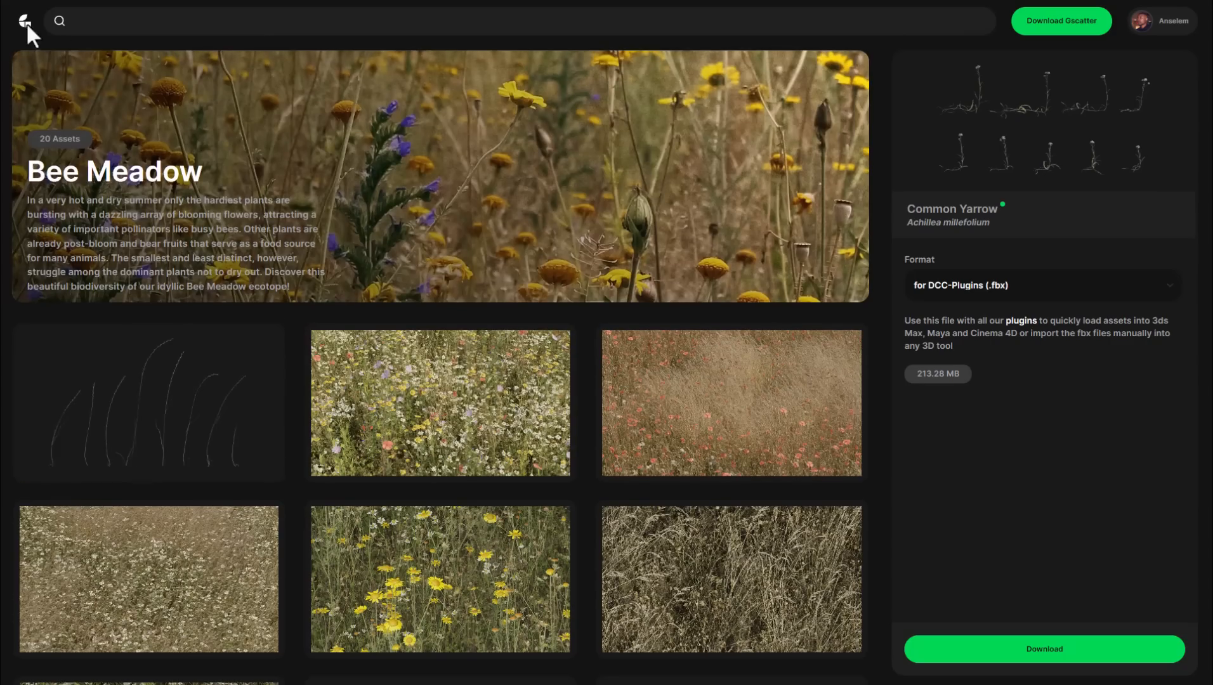
- Switch to the Graswald asset library in the browser and browse the Garden Glory collection
left_click(25, 23)
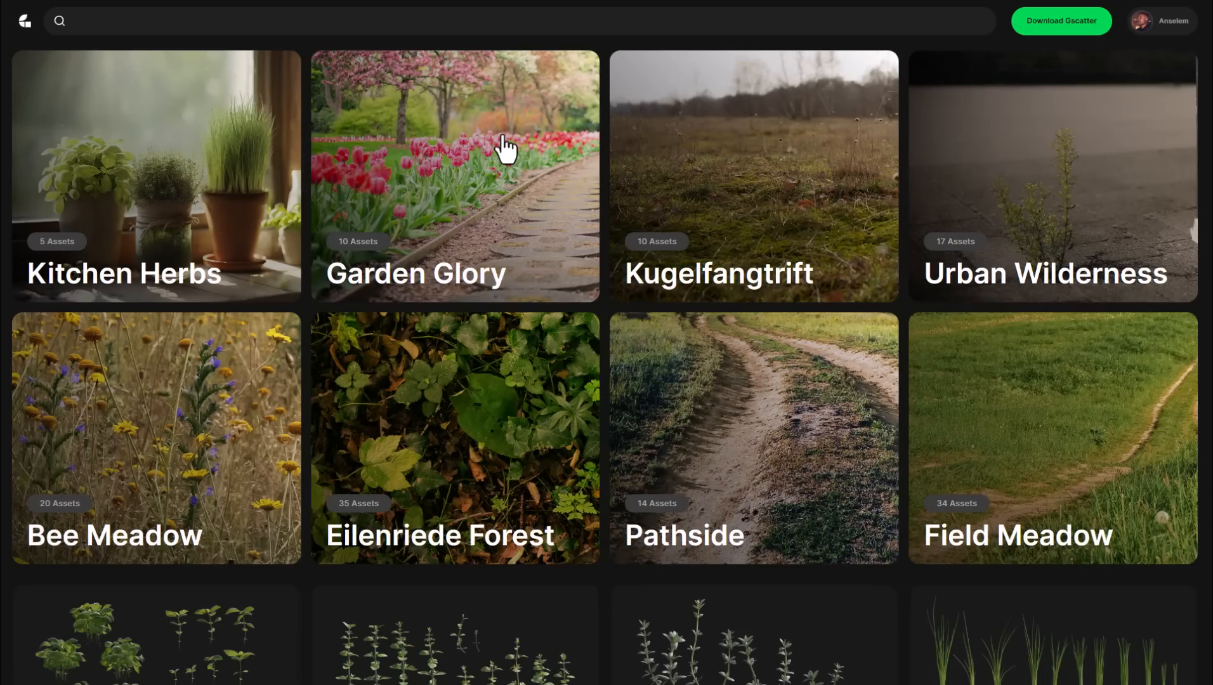
left_click(504, 143)
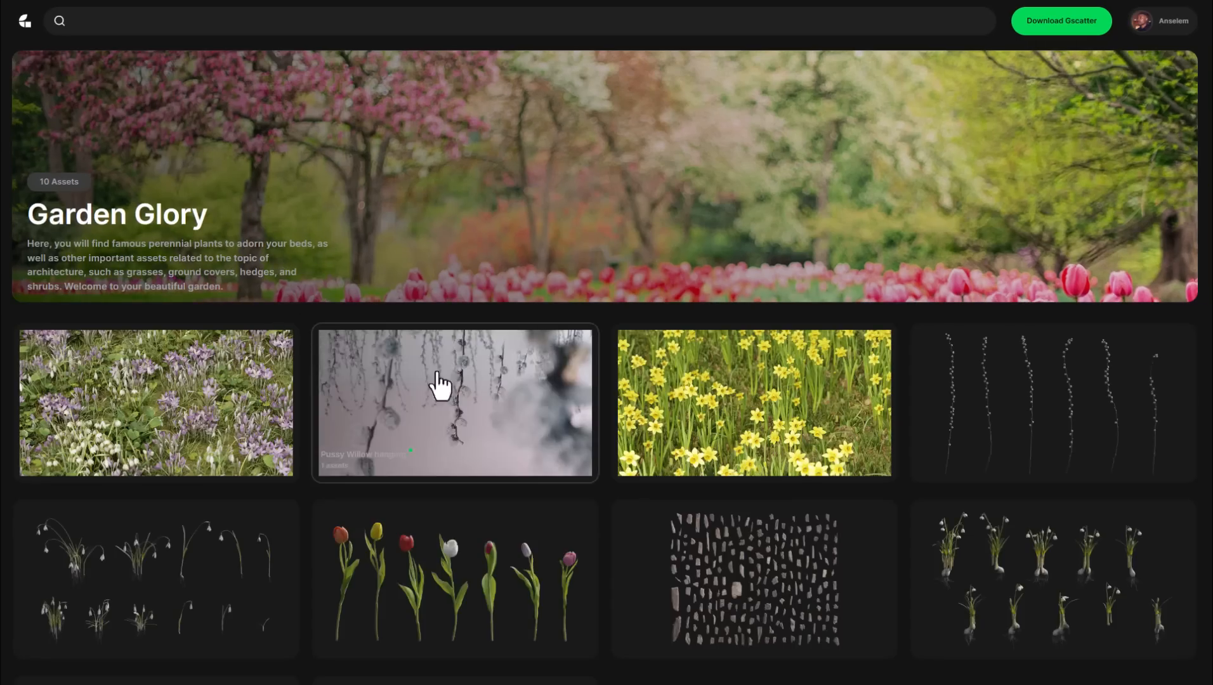
scroll(667, 381, "down", 2)
scroll(669, 386, "down", 1)
- Select the Tulip asset and set its download format to Blender (.gscatter)
left_click(392, 397)
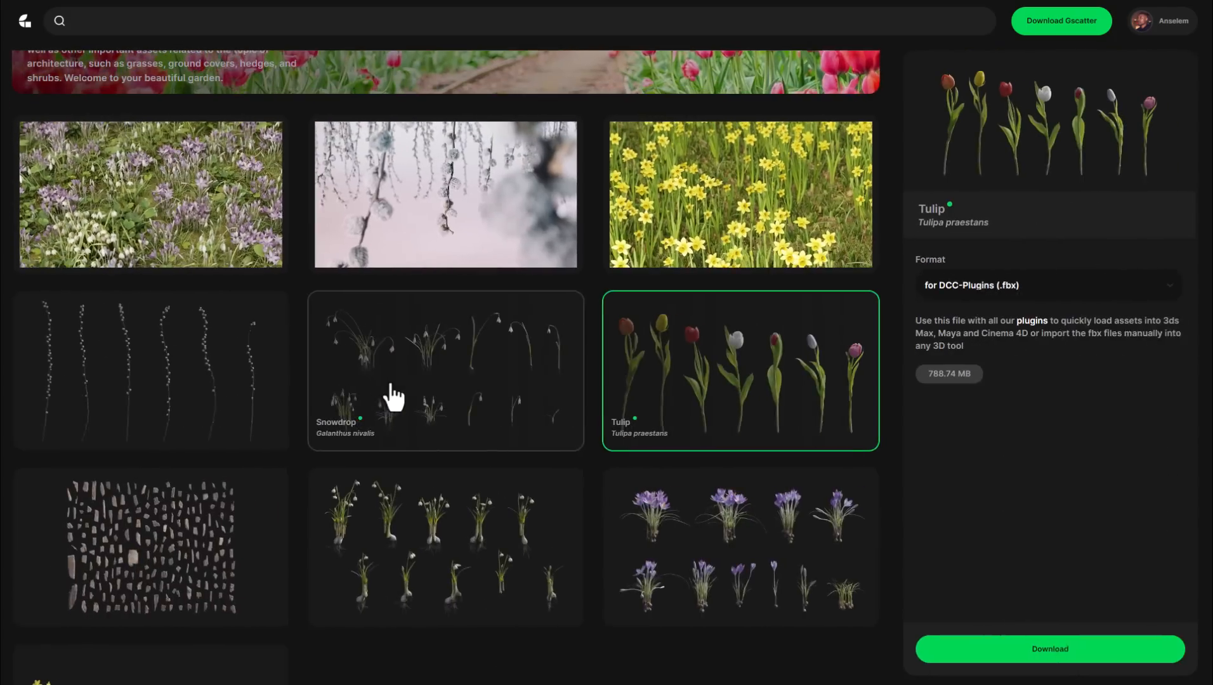
left_click(1034, 289)
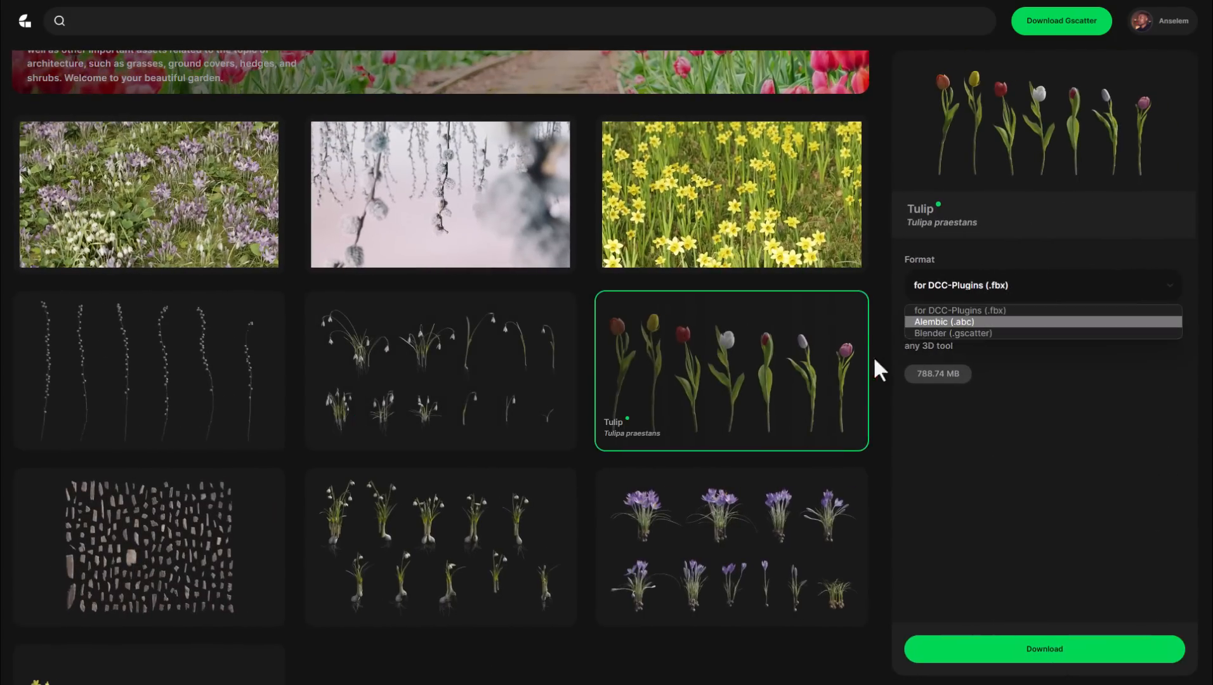
left_click(918, 333)
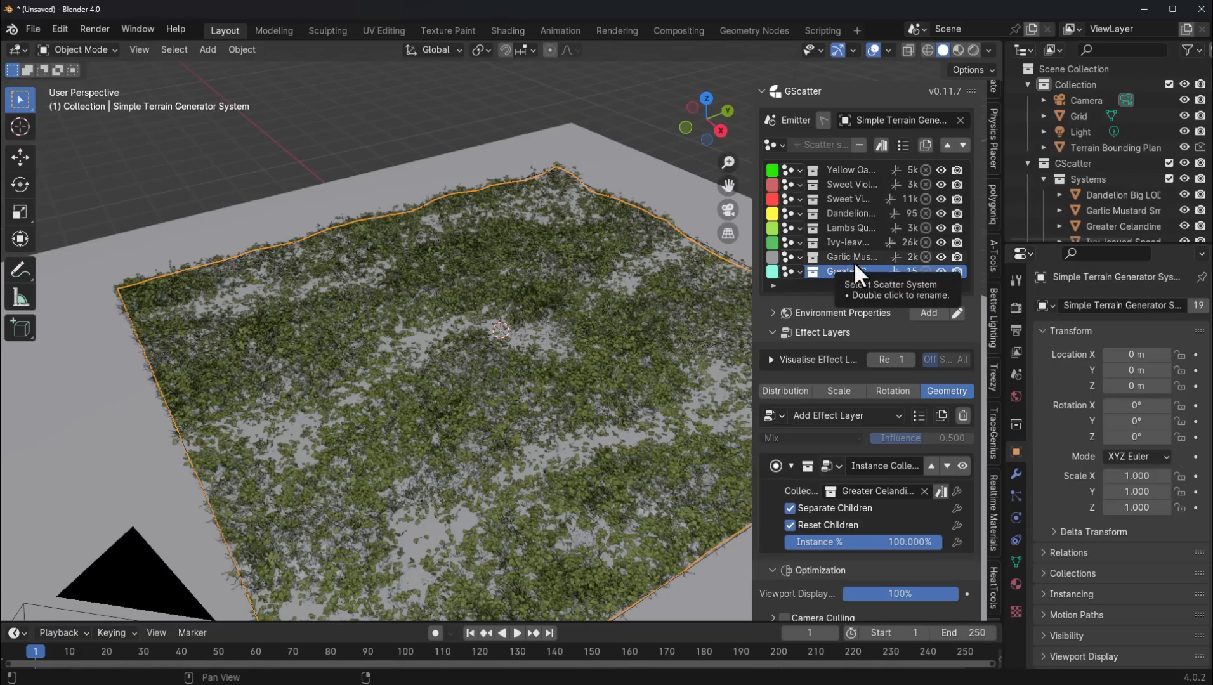
- In Blender, install the downloaded Tulip asset file 81358c3c-5411-41c0-befe-517046057dcb.gscatter through the GScatter asset browser
left_click(881, 146)
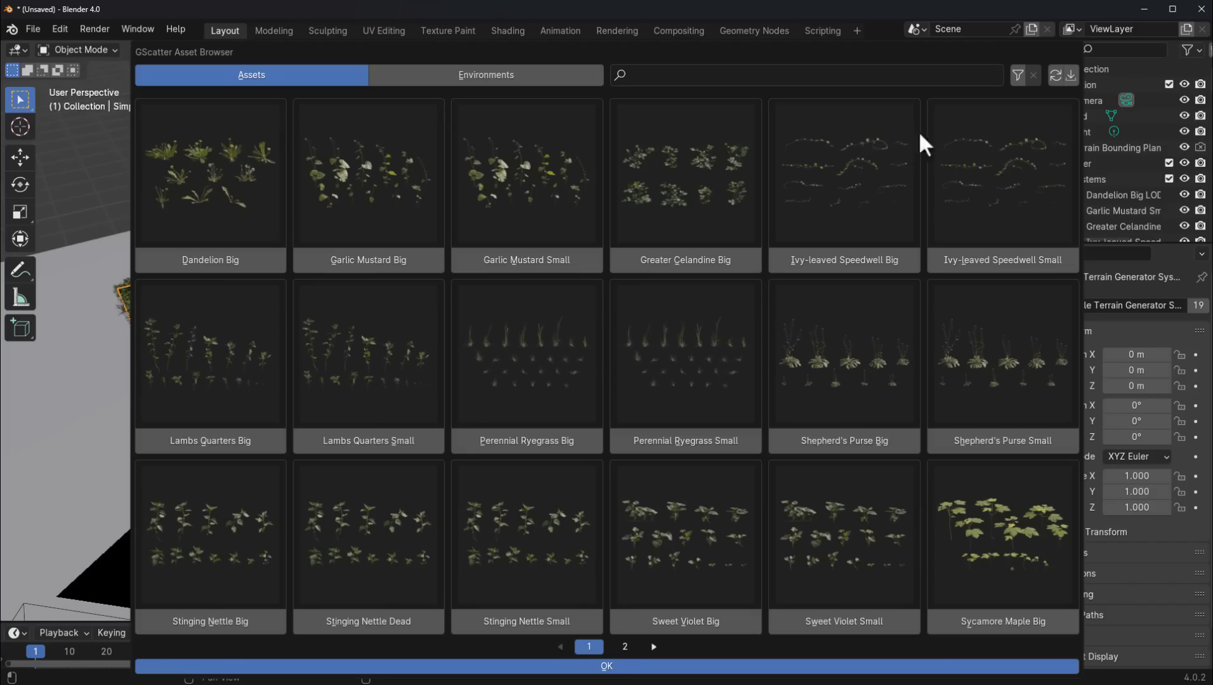
left_click(1070, 76)
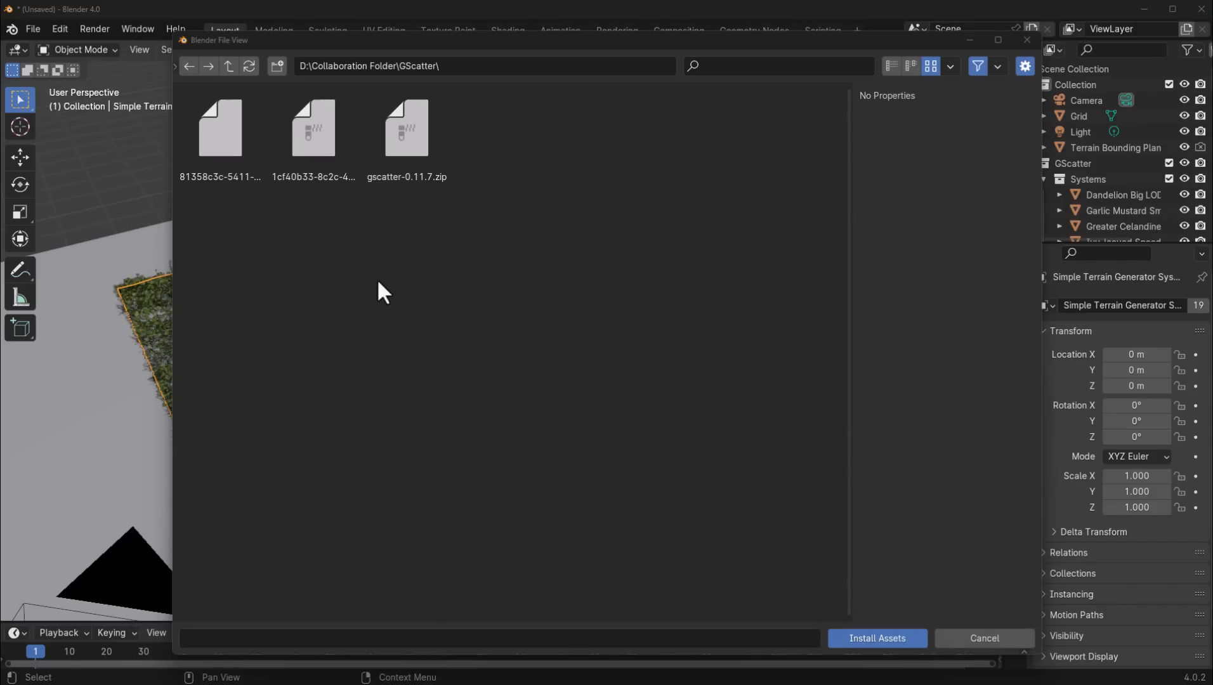
left_click(219, 132)
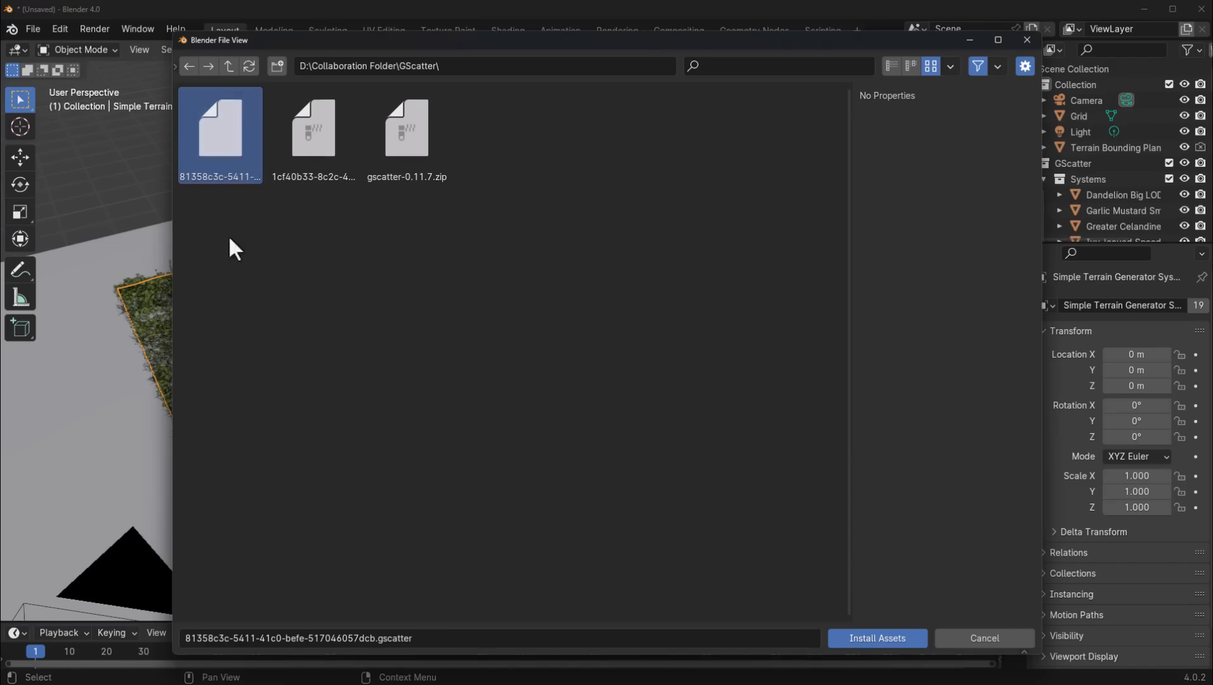
left_click(892, 639)
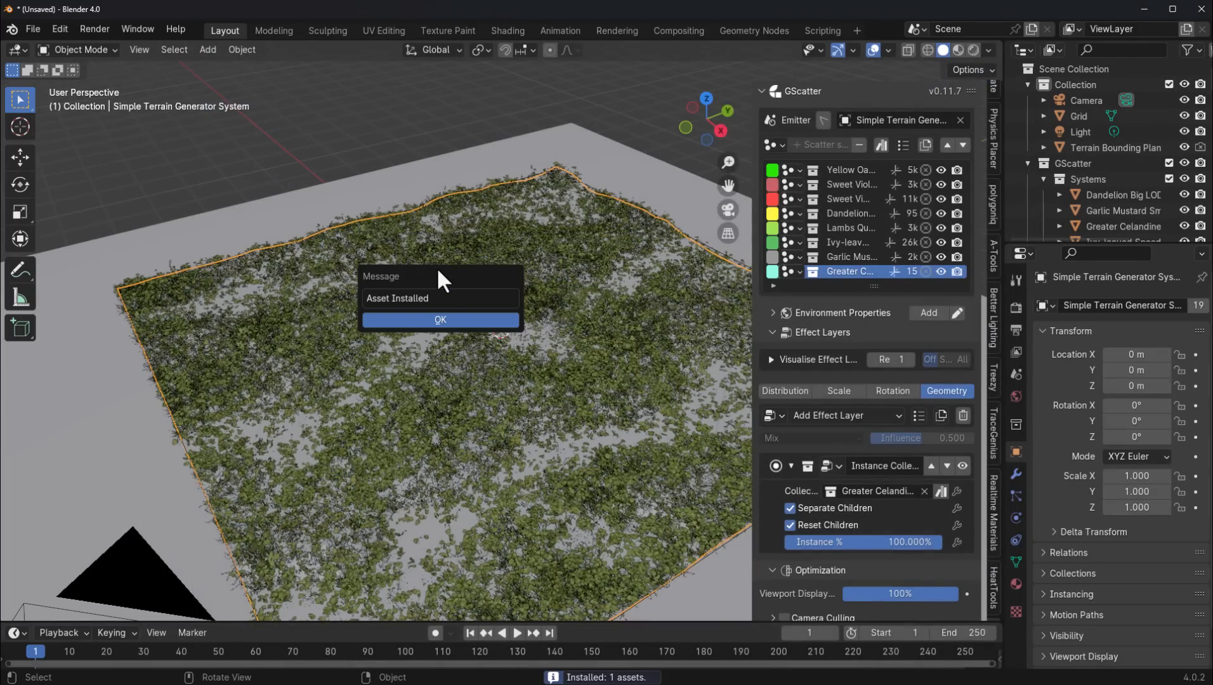
left_click(442, 321)
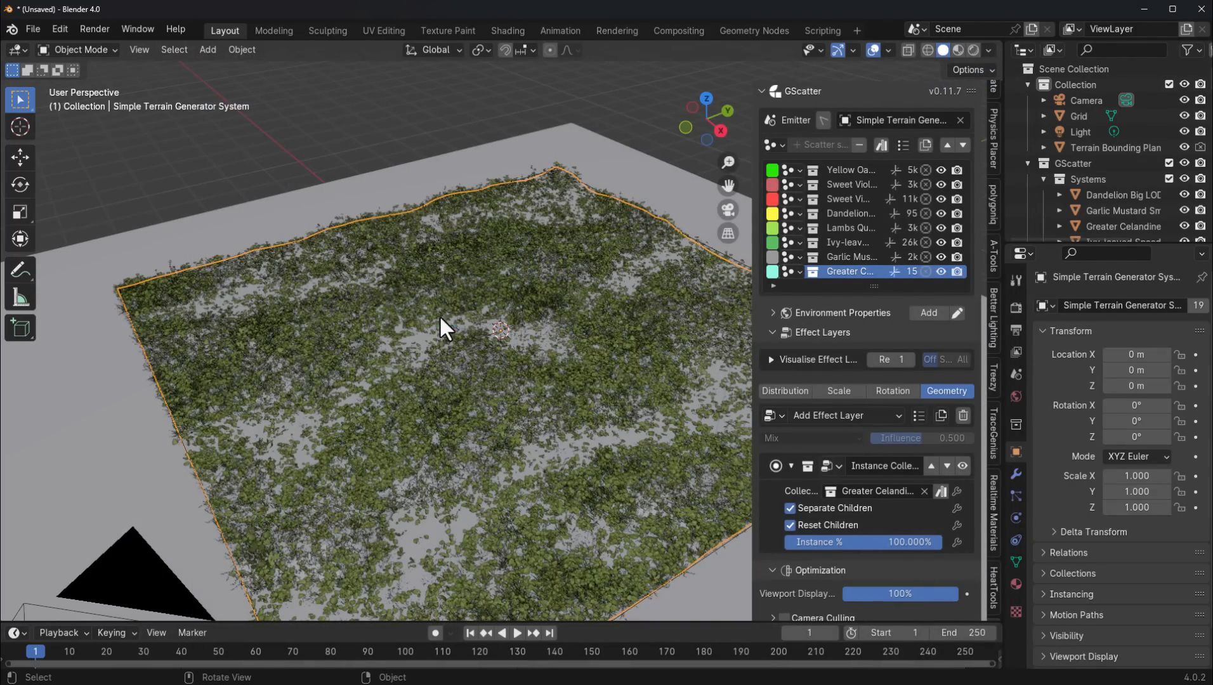
- Find the Tulip Orangered asset in the GScatter asset browser and scatter it over the terrain at level of detail 0 with the Default preset
left_click(883, 147)
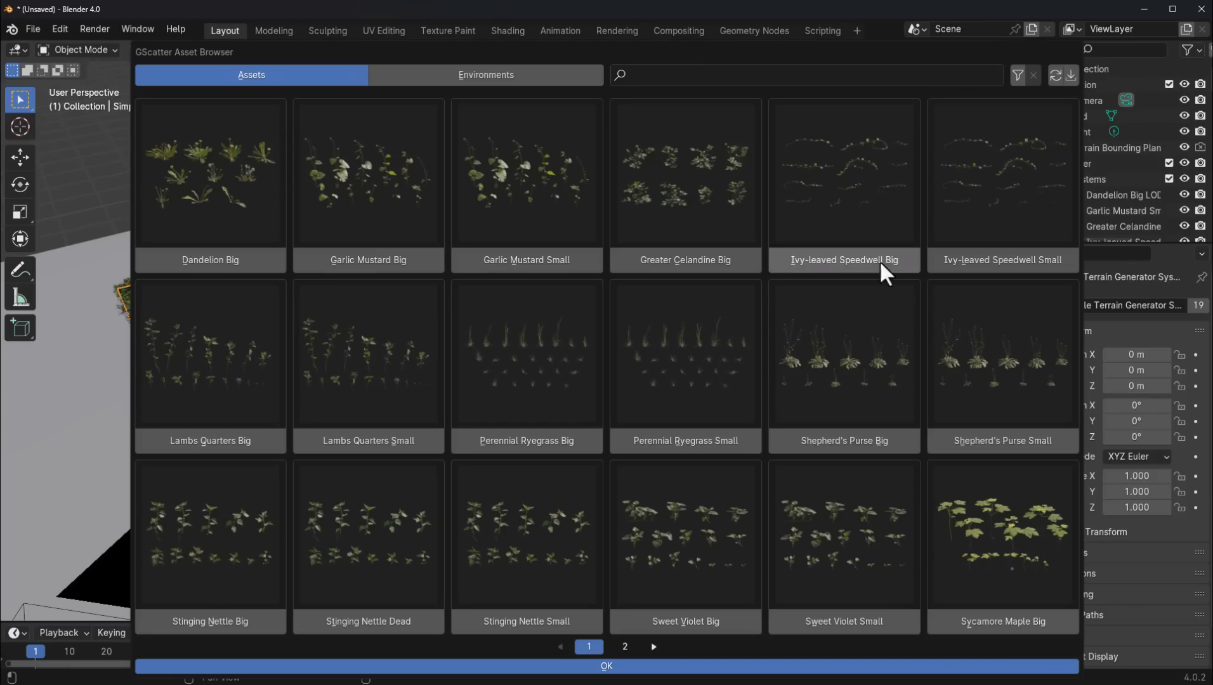
left_click(653, 646)
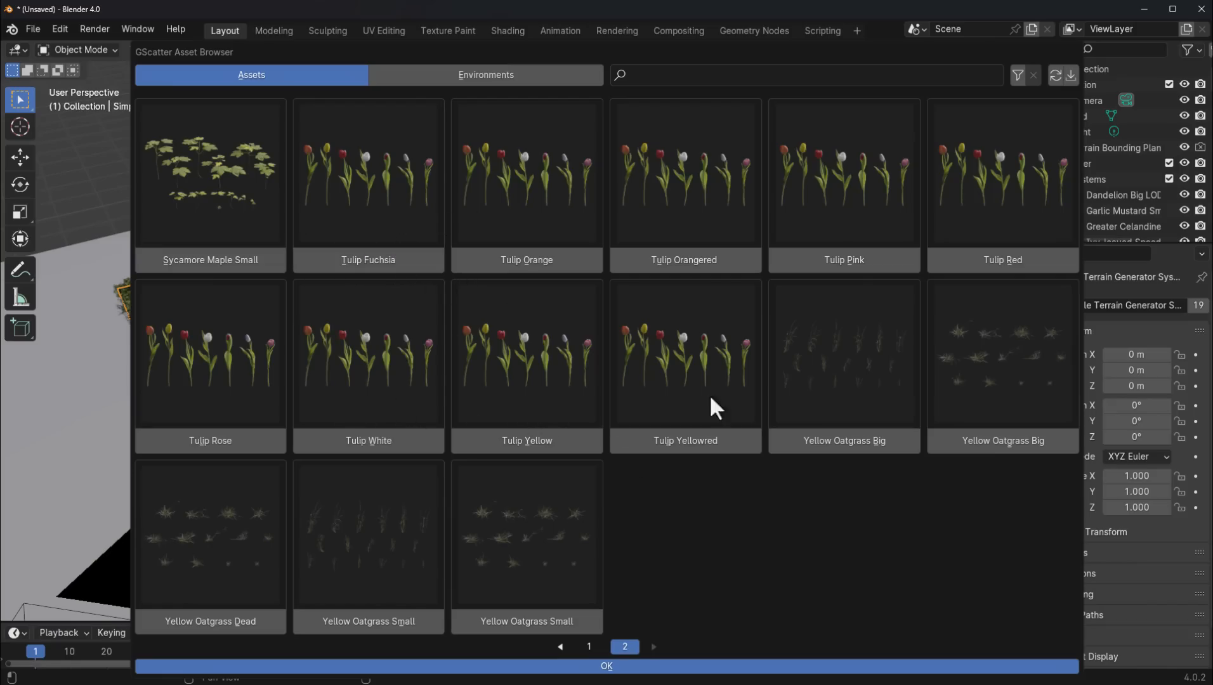
left_click(701, 259)
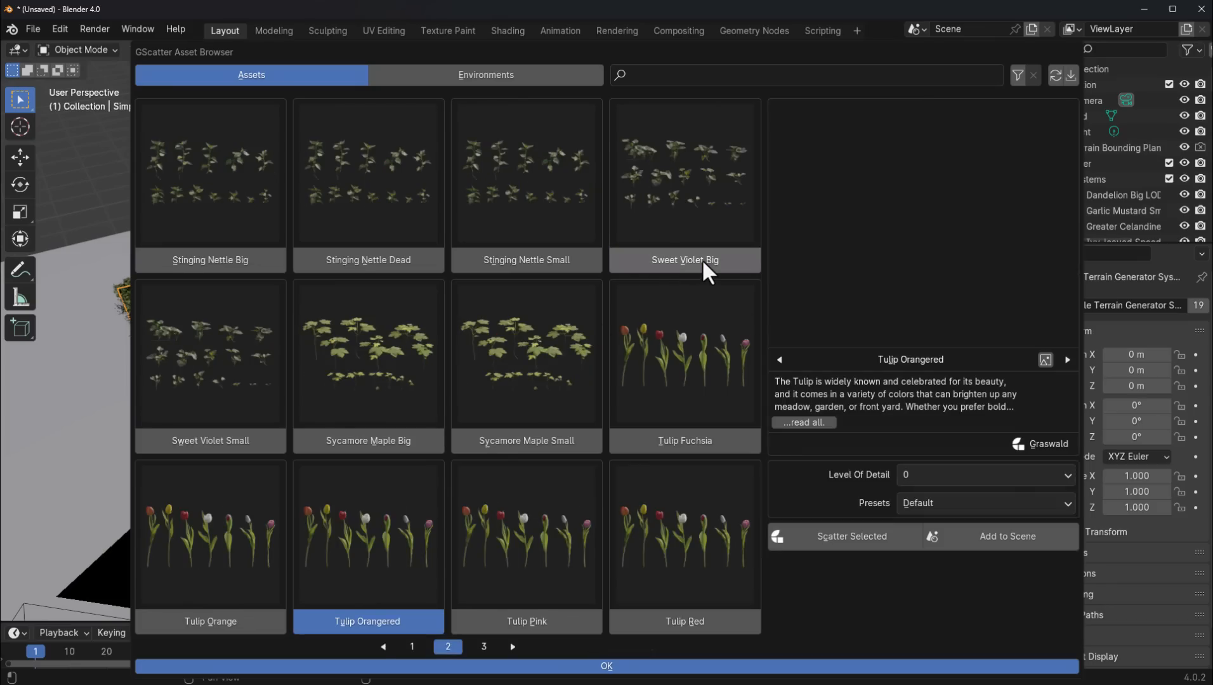
left_click(907, 549)
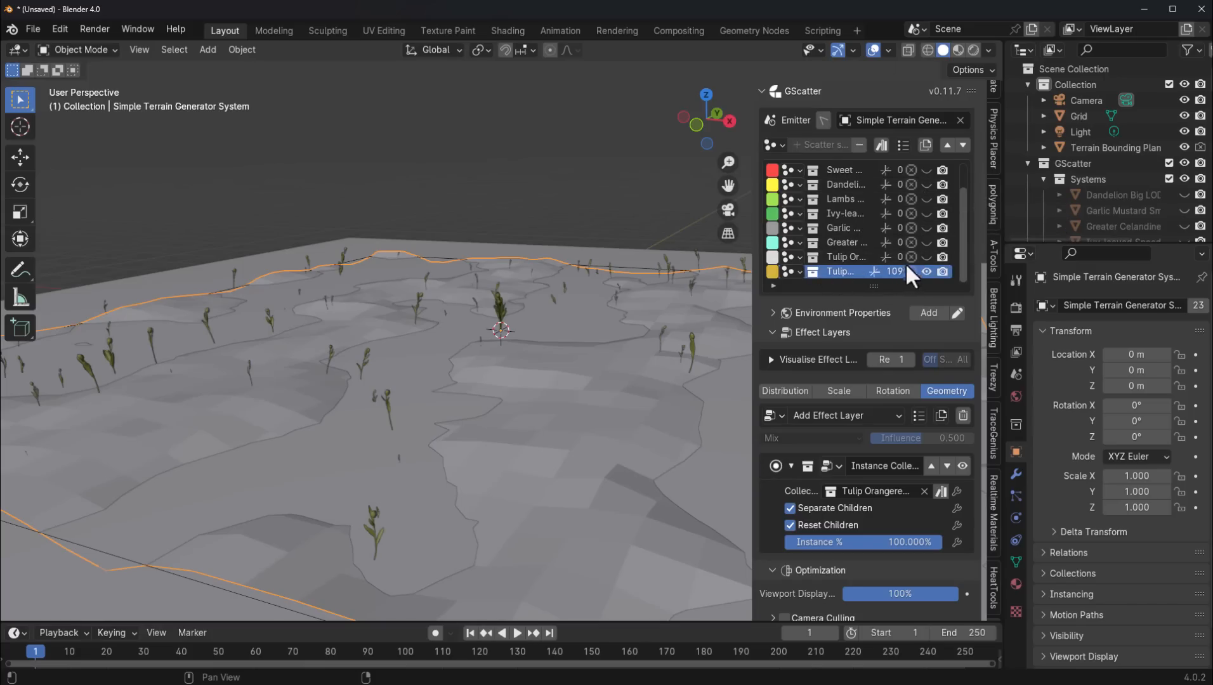
- Turn on viewport visibility for all the hidden scatter systems, from the other tulip system up to Yellow Oatgrass
left_click(923, 256)
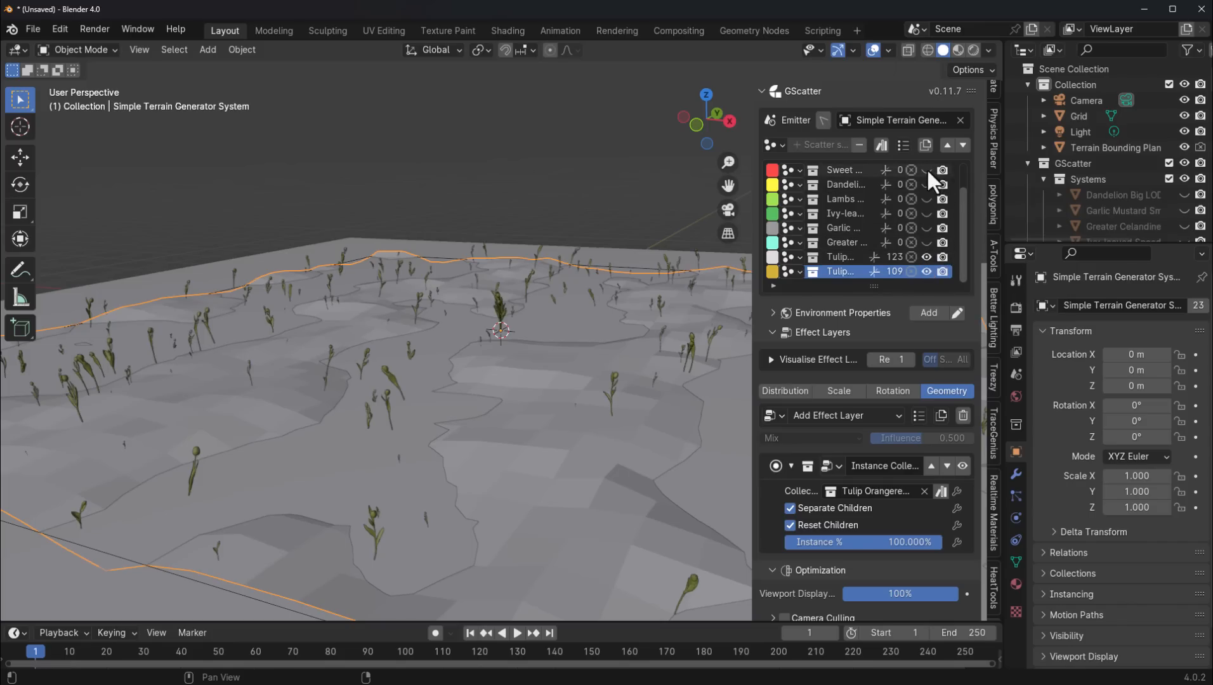
left_click_drag(925, 171, 924, 244)
scroll(925, 236, "up", 2)
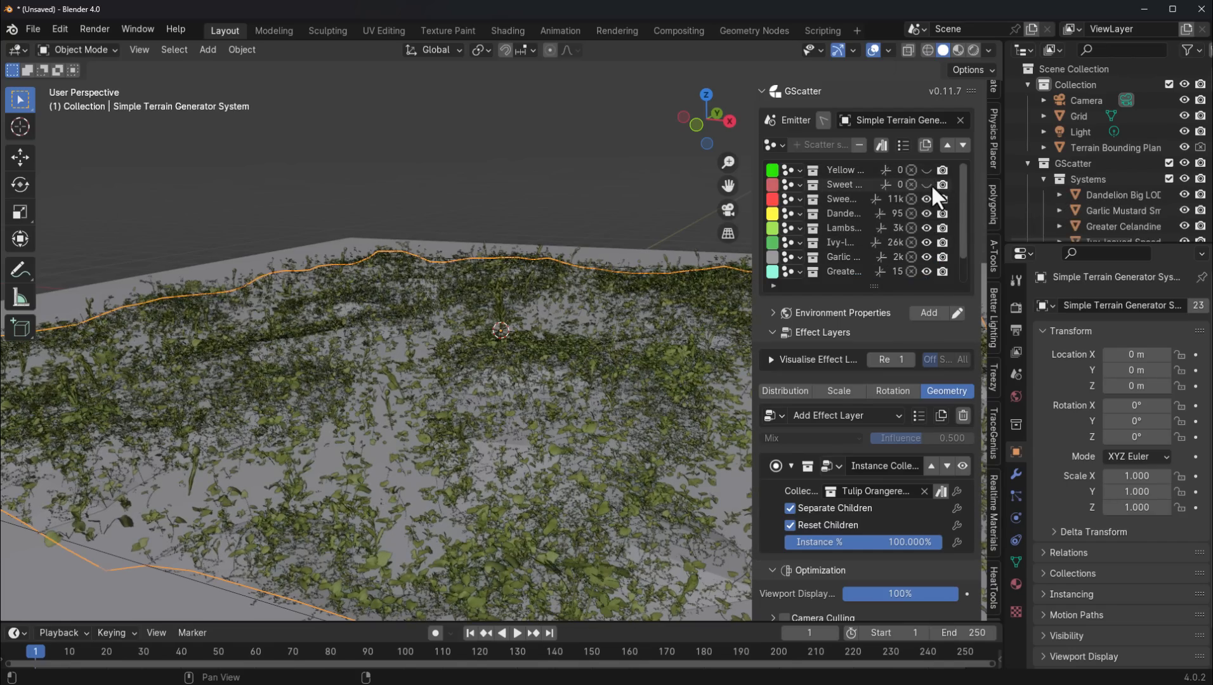
left_click_drag(928, 182, 927, 171)
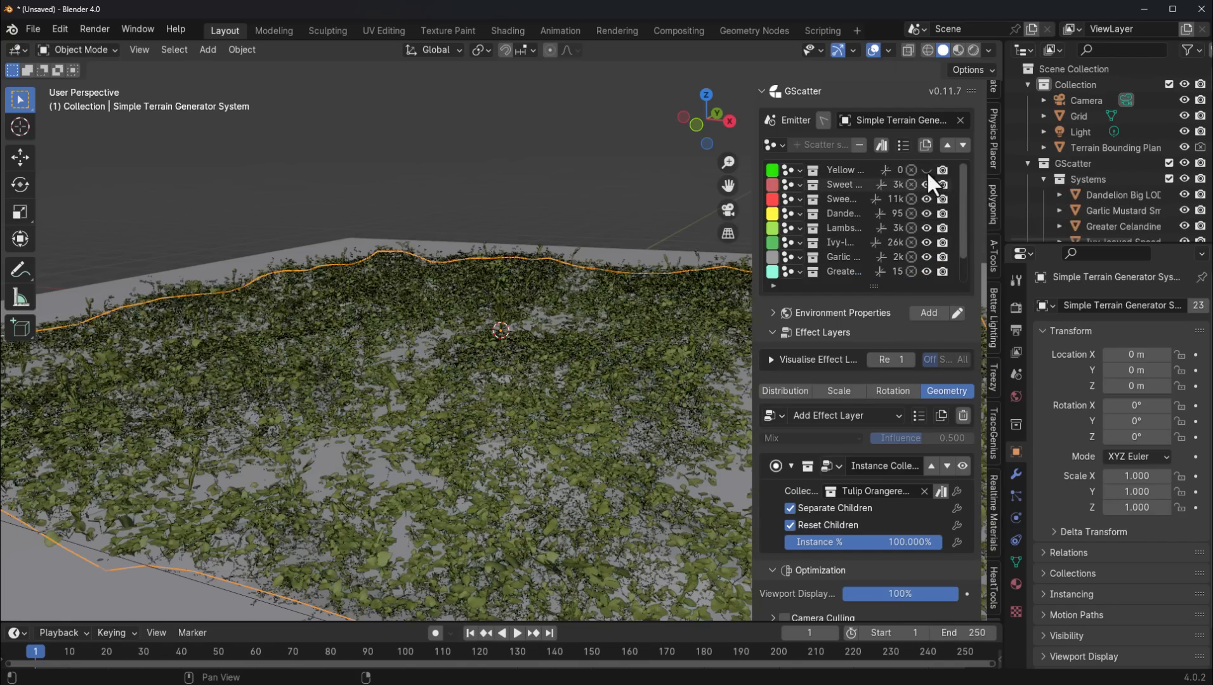
- Set the scene's render engine to Cycles and display the viewport in rendered shading
left_click(1016, 279)
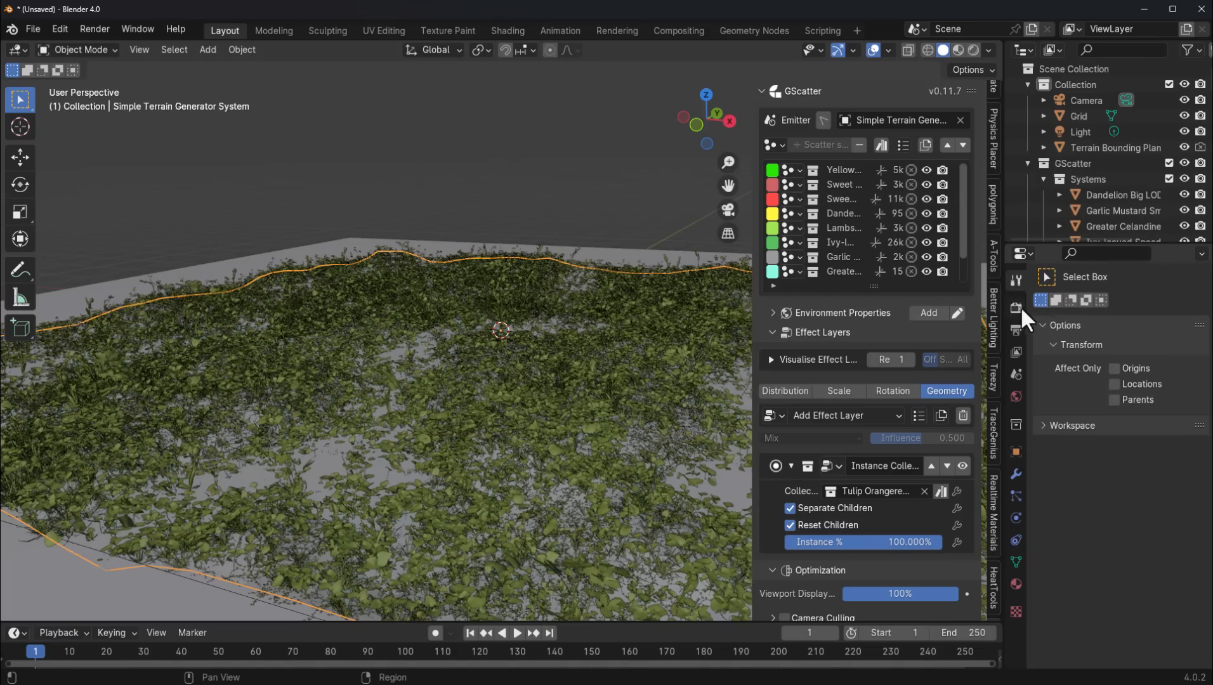
left_click(1016, 307)
left_click(1116, 306)
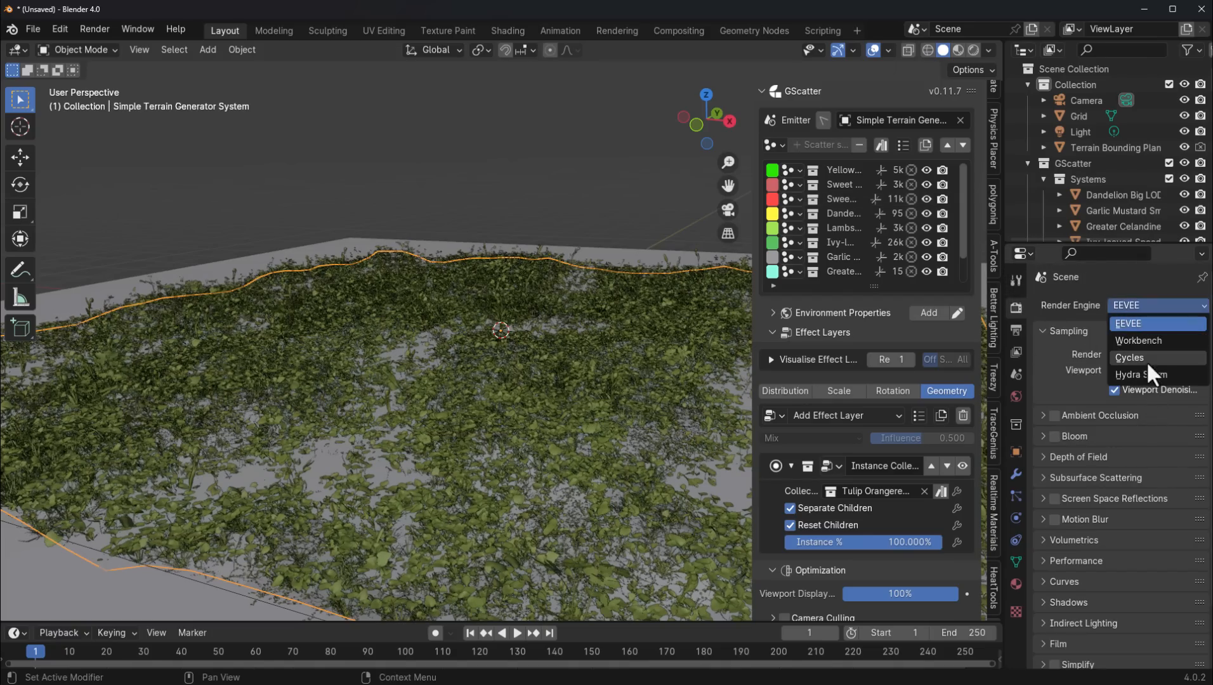
left_click(1144, 358)
key("z")
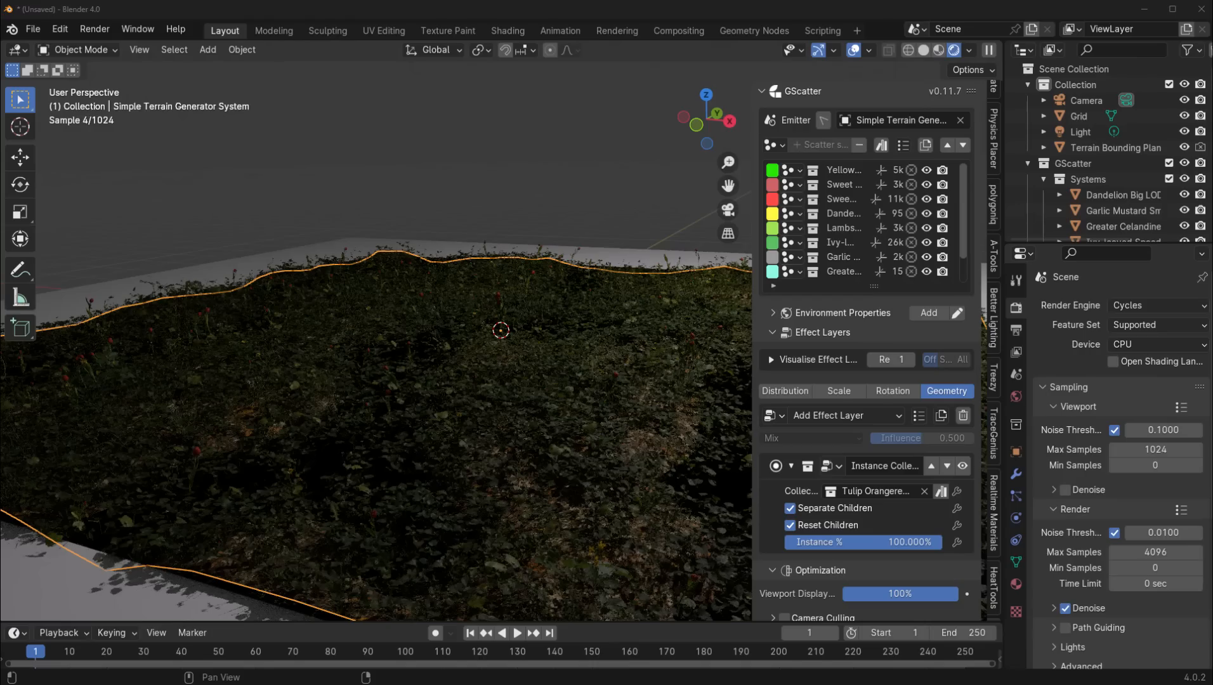